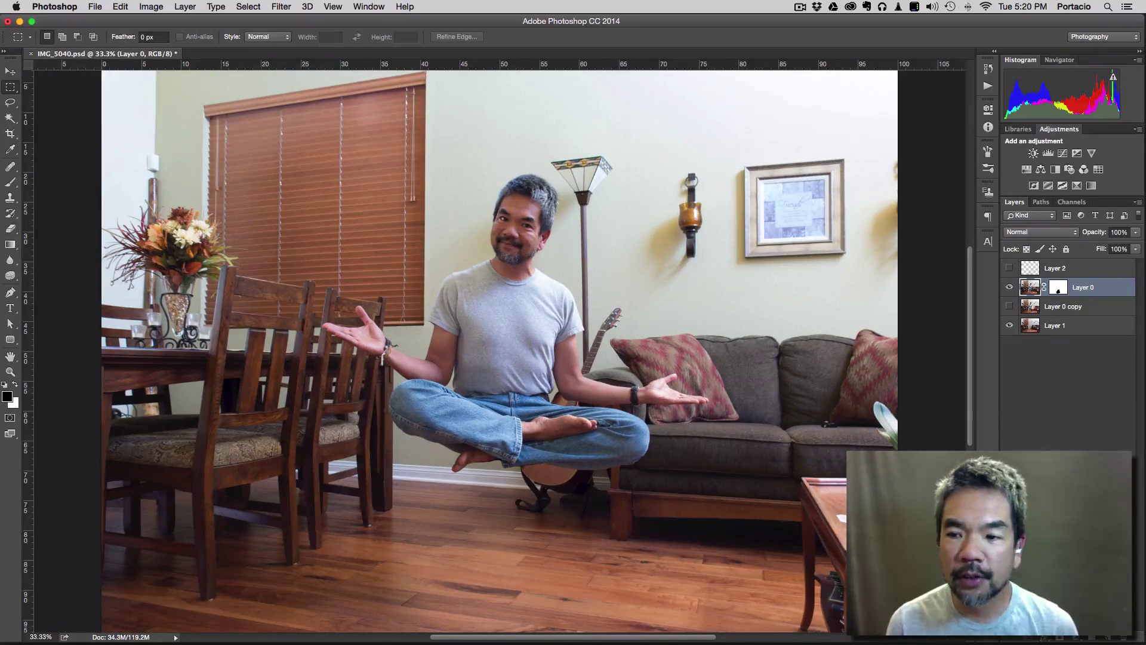
Step: Hide the composite Layer 0 and show Layer 0 copy with the man on the stool
left_click(1010, 287)
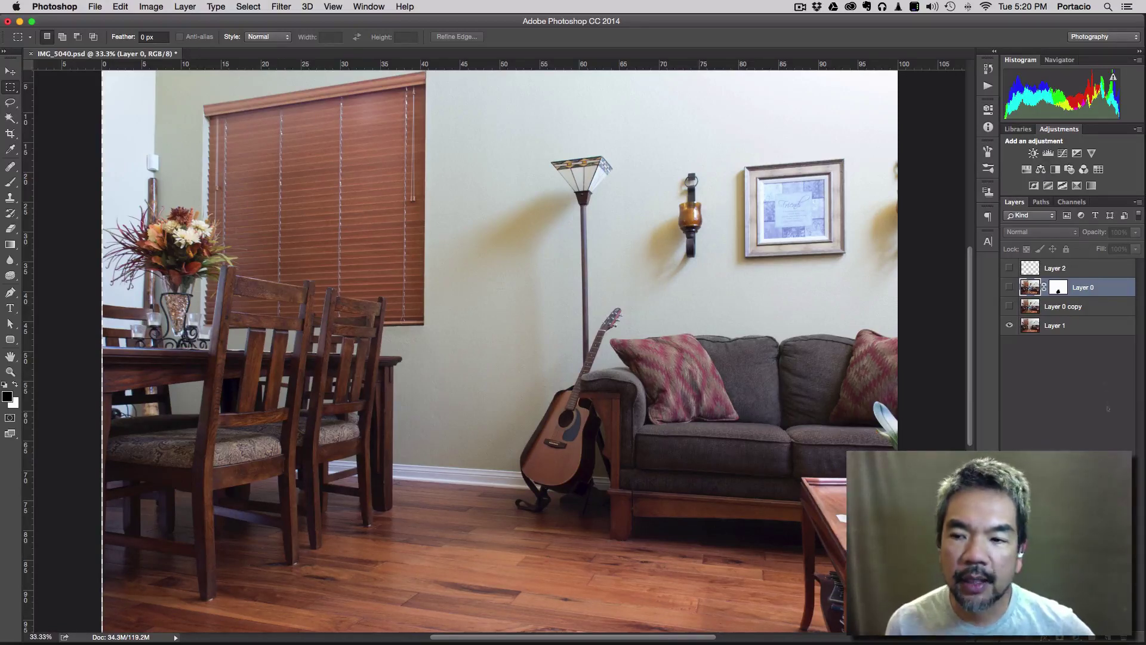
left_click(1009, 306)
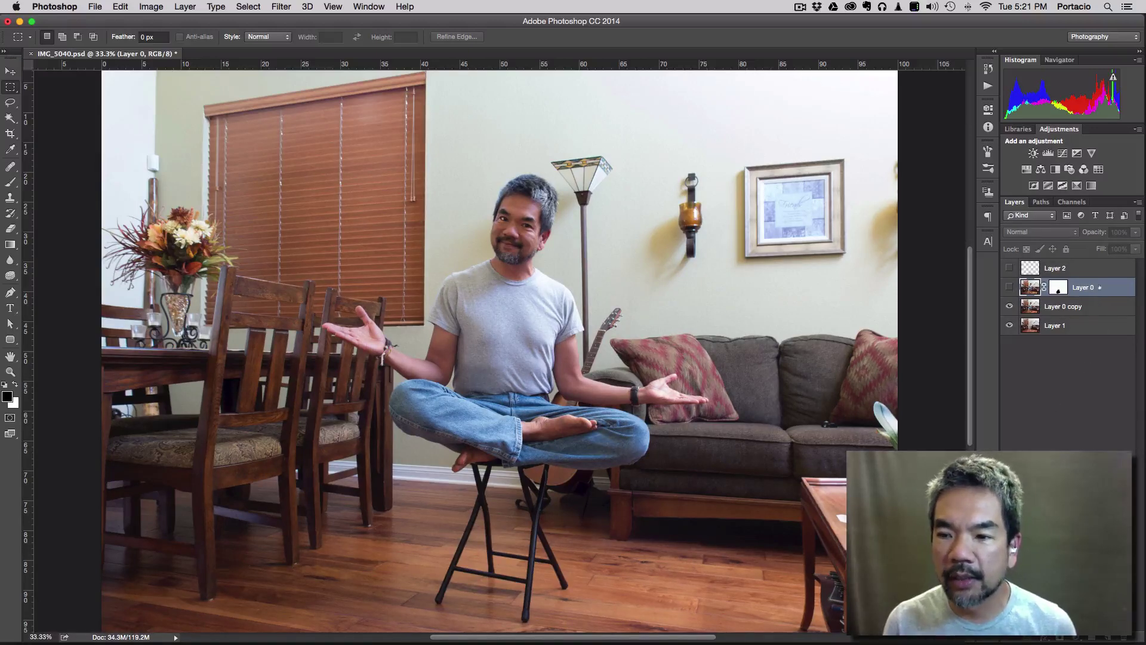
Step: Move Layer 0 to the bottom of the stack and Layer 2 just above it
left_click_drag(1099, 288, 1097, 332)
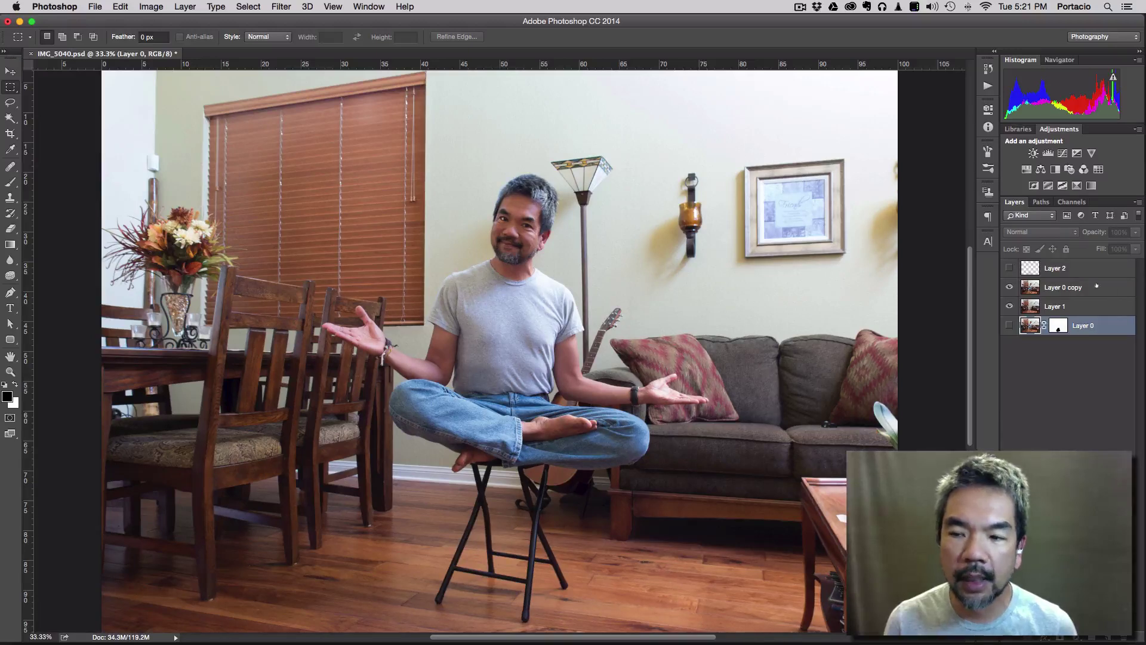
left_click(1093, 286)
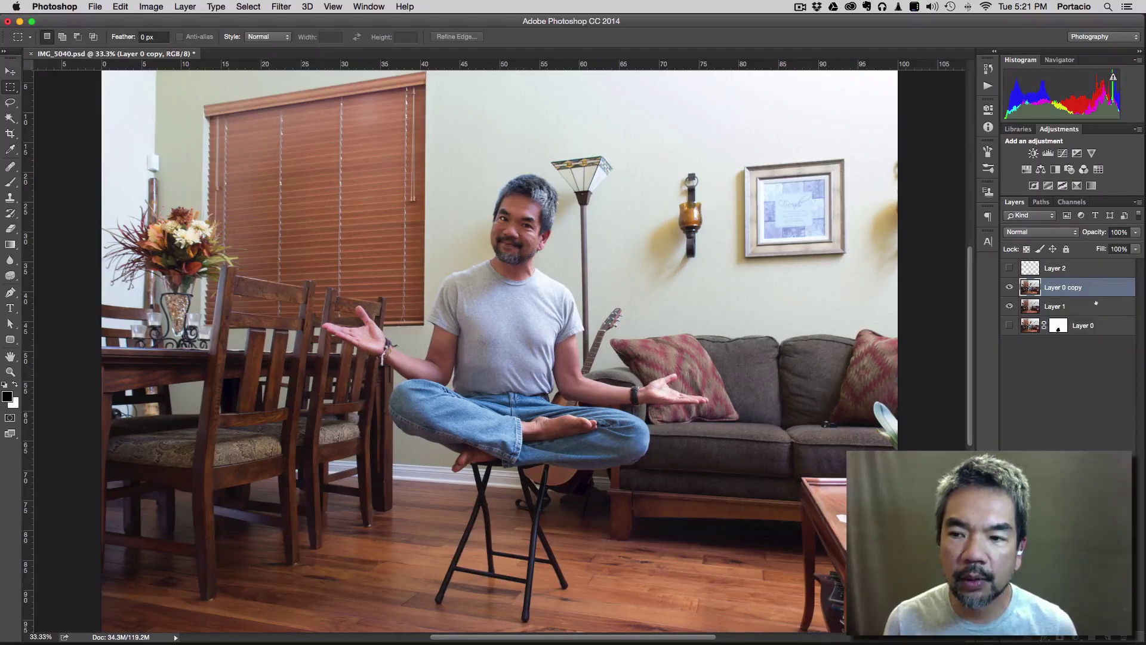
left_click(1096, 303)
left_click(1093, 285)
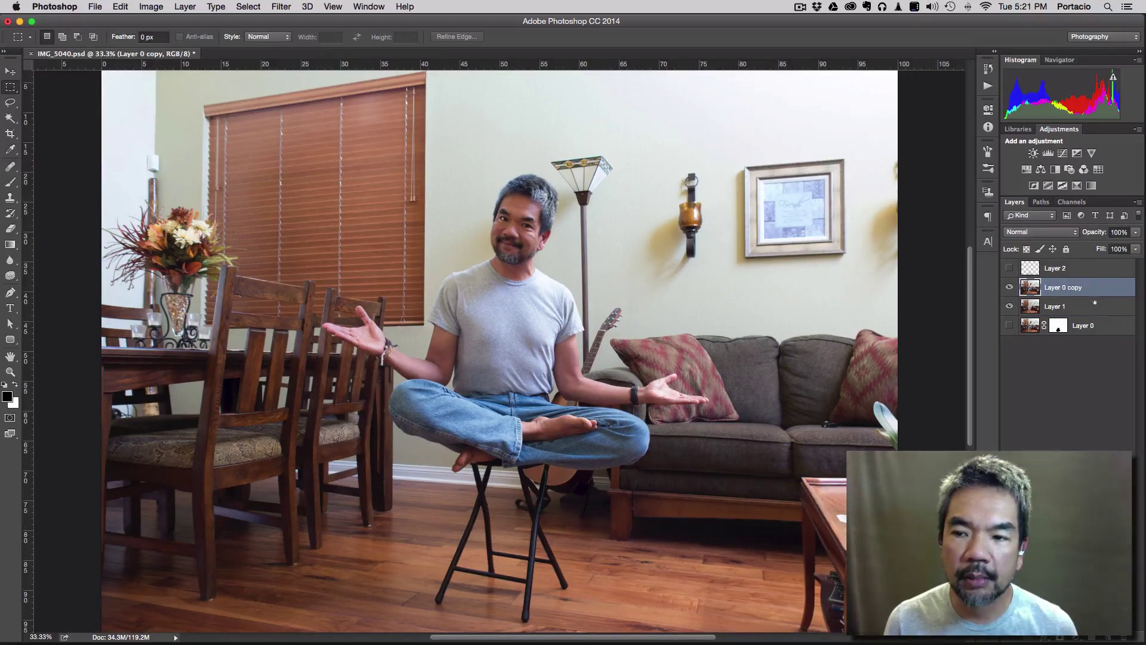
left_click(1095, 303)
left_click_drag(1091, 268, 1091, 310)
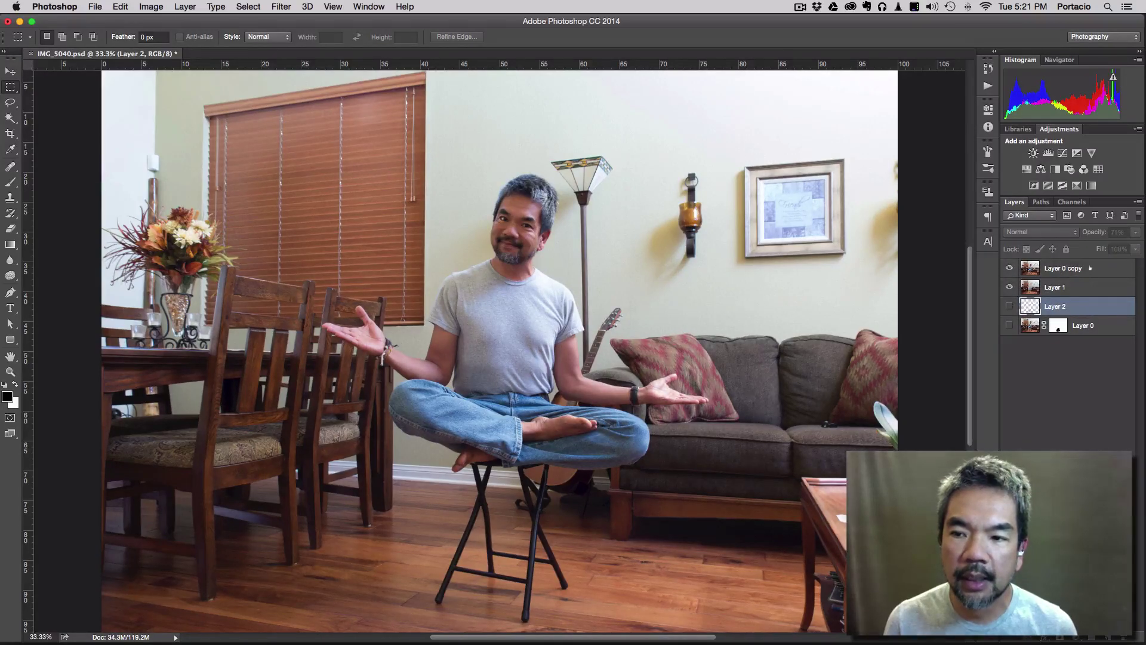
Step: Toggle Layer 0 copy off and on to check the empty room beneath, then select Layer 0 copy
left_click(1091, 324)
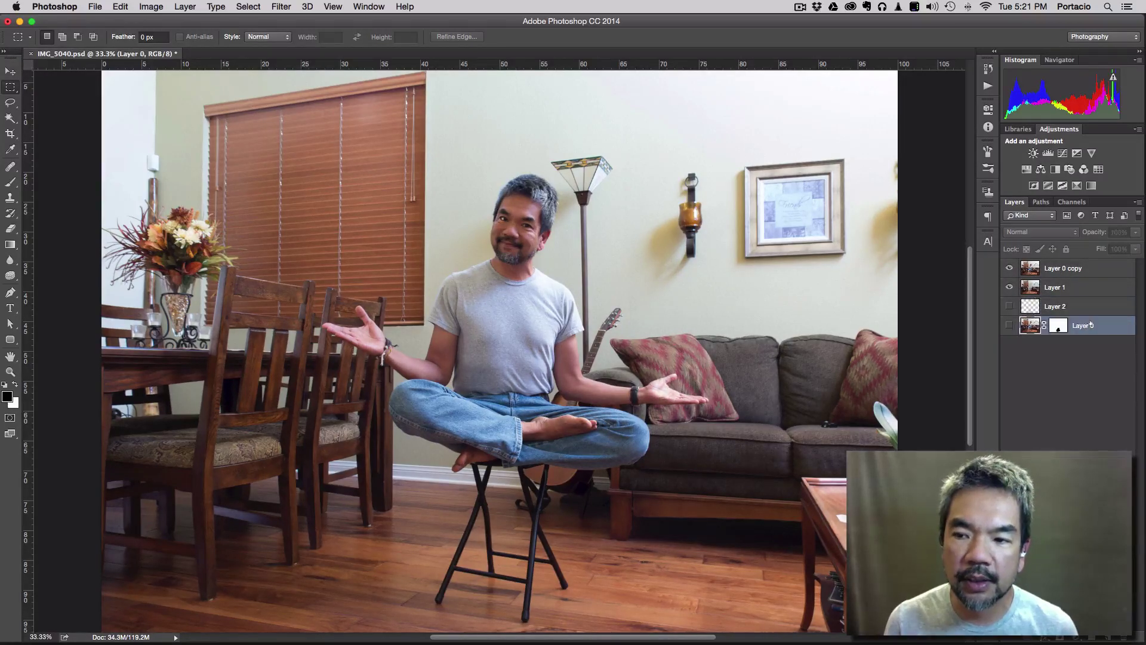
left_click(1091, 268)
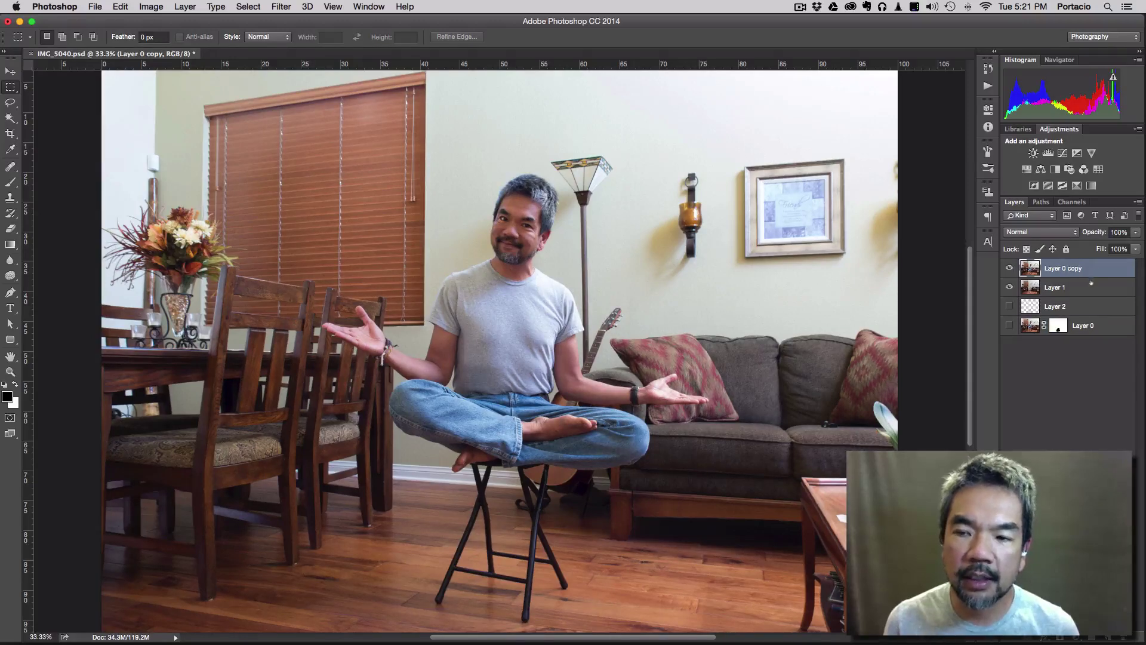
left_click(1091, 285)
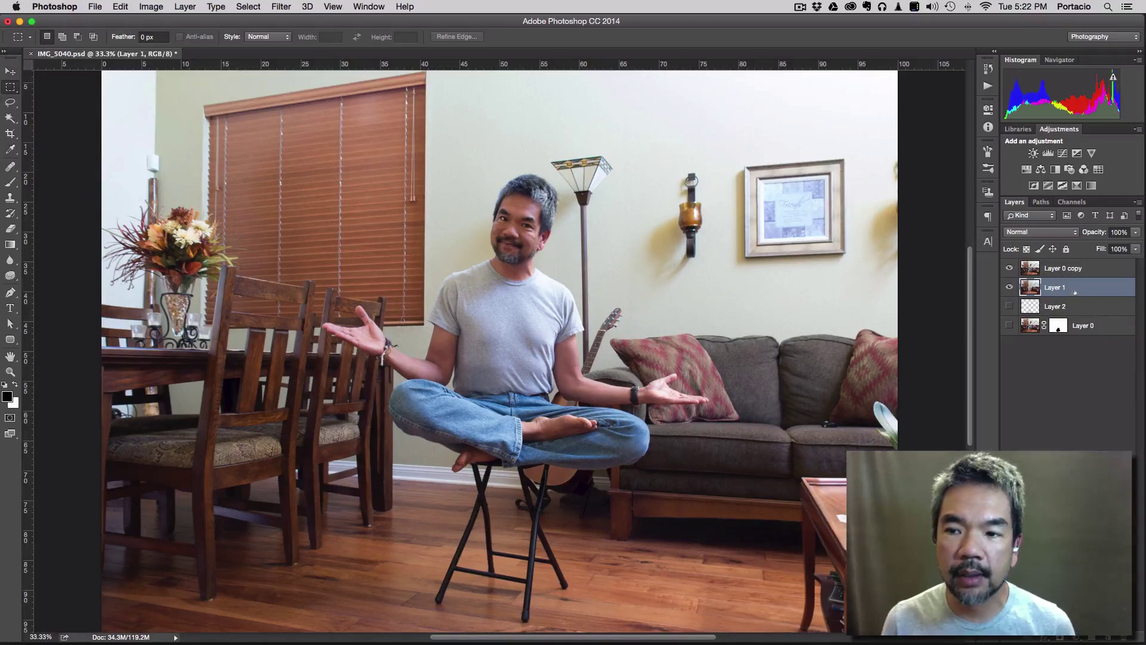
left_click(1009, 268)
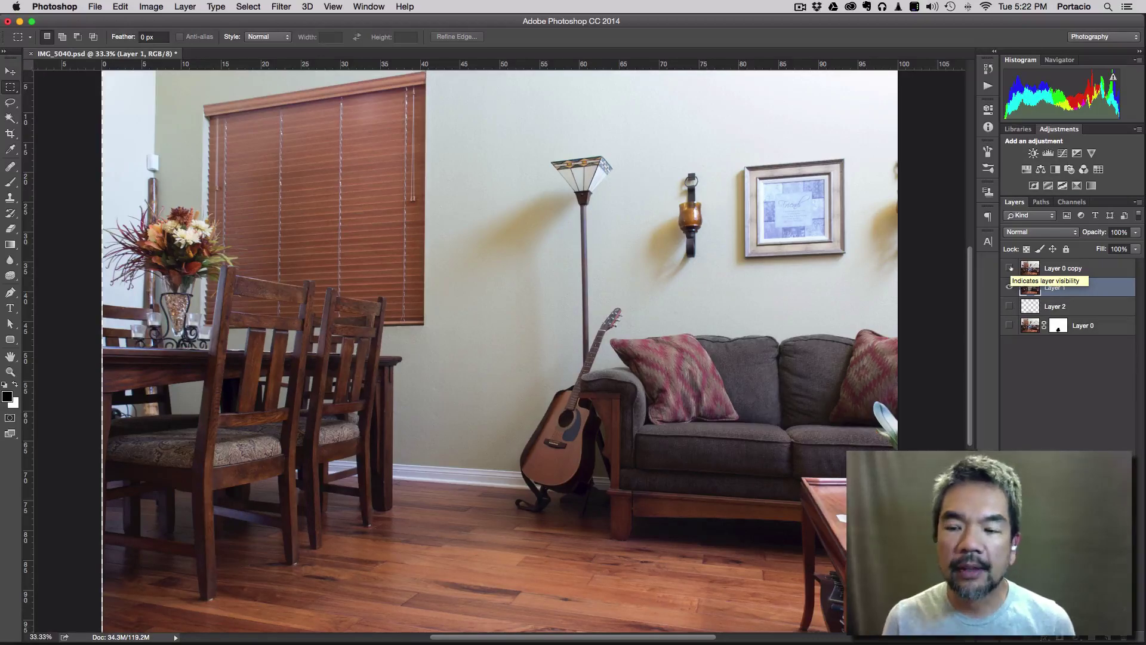
left_click(1009, 268)
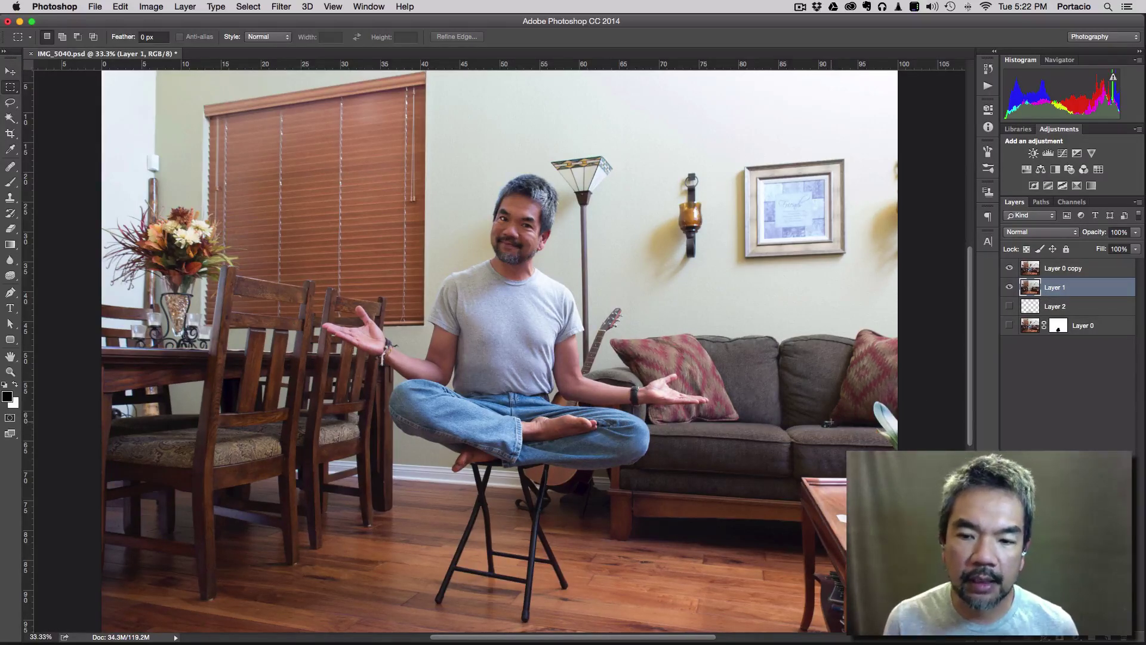
left_click(1080, 268)
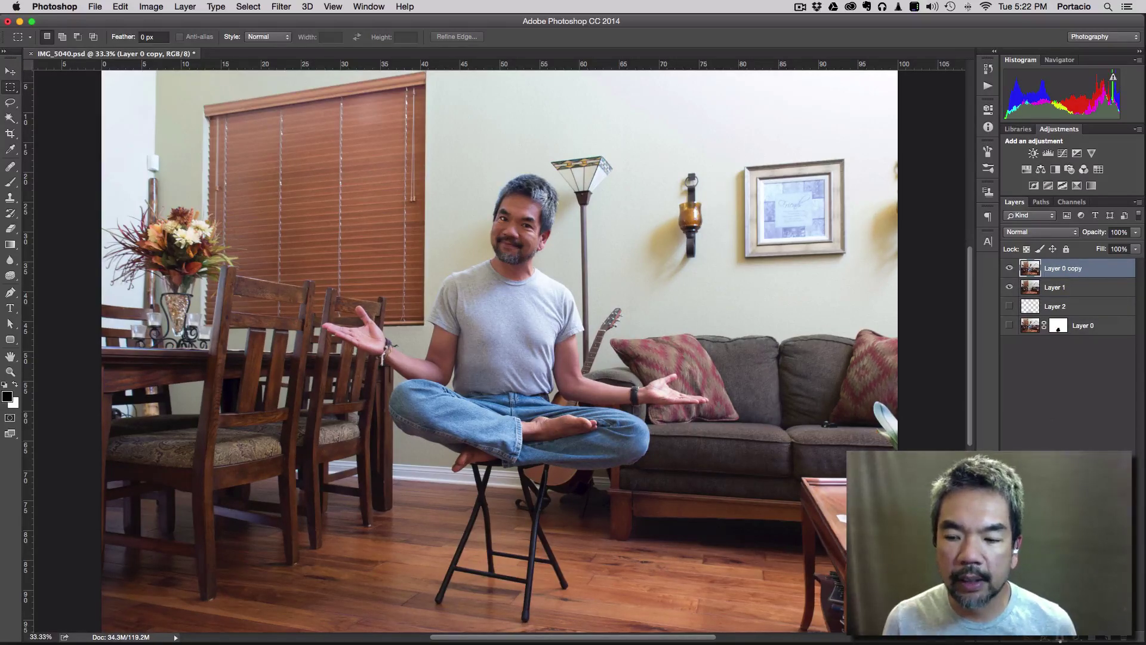
Step: Add a layer mask to Layer 0 copy and set up a size-125 brush painting black
left_click(1070, 637)
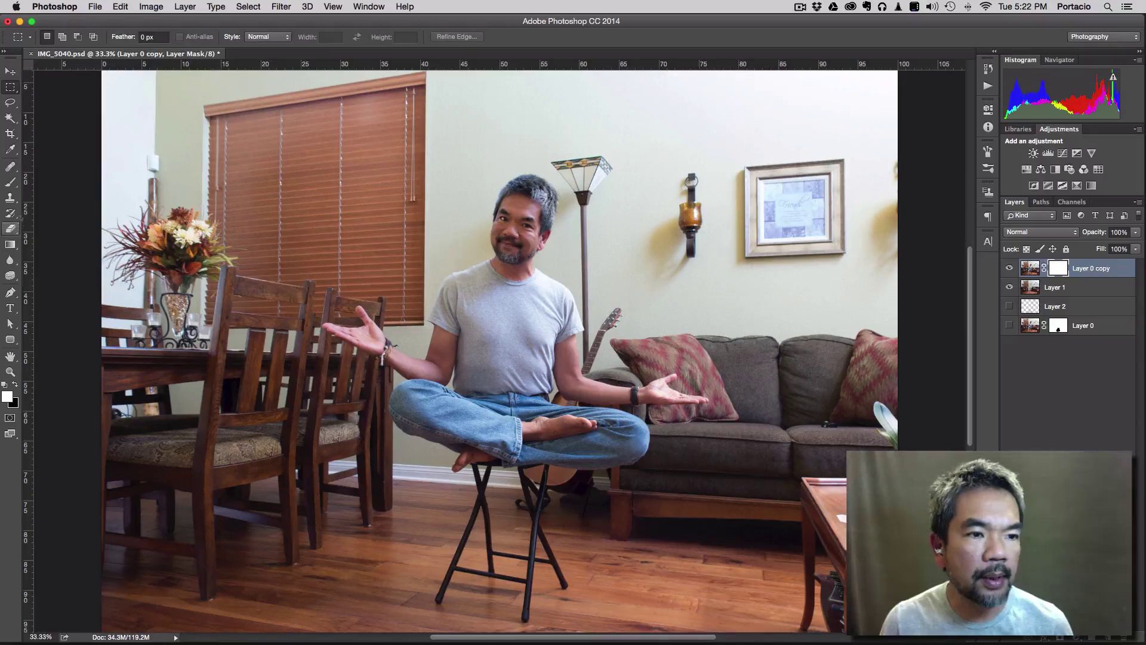
left_click(10, 182)
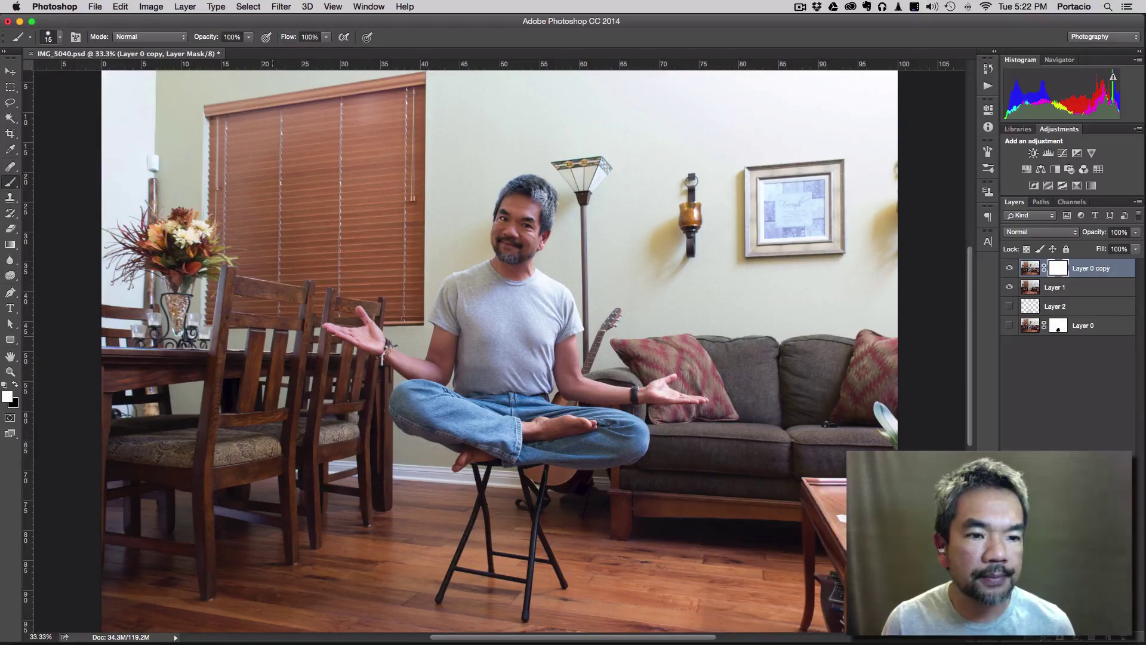
key("bracketright")
key("bracketright")
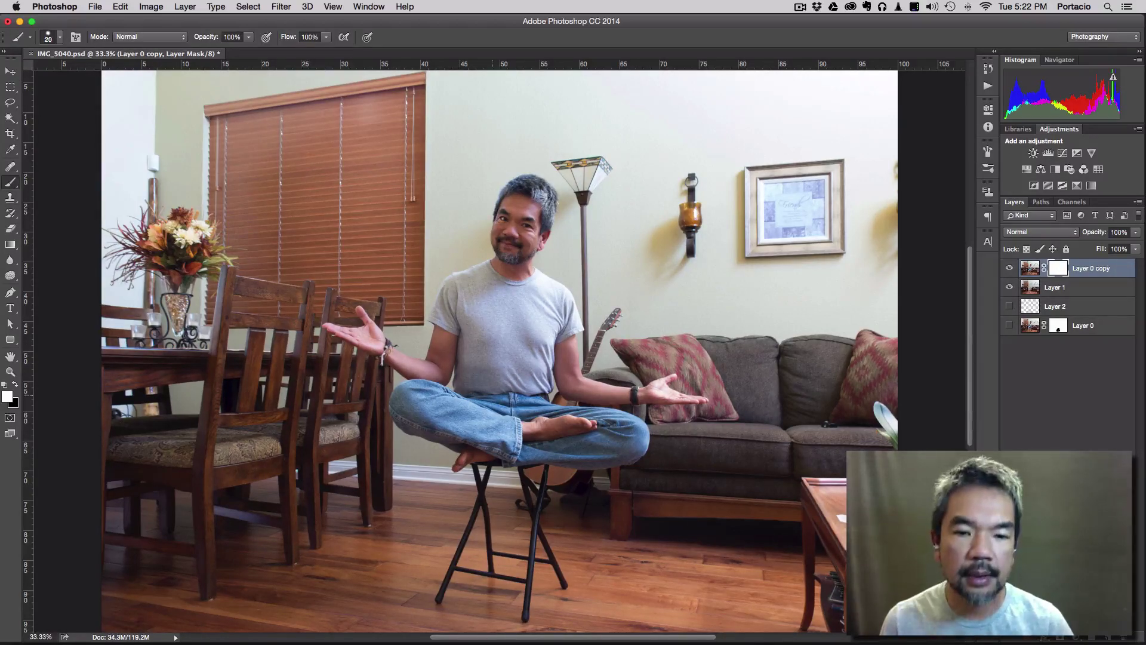
key("bracketright")
key("bracketright")
key("bracketright")
key("bracketright")
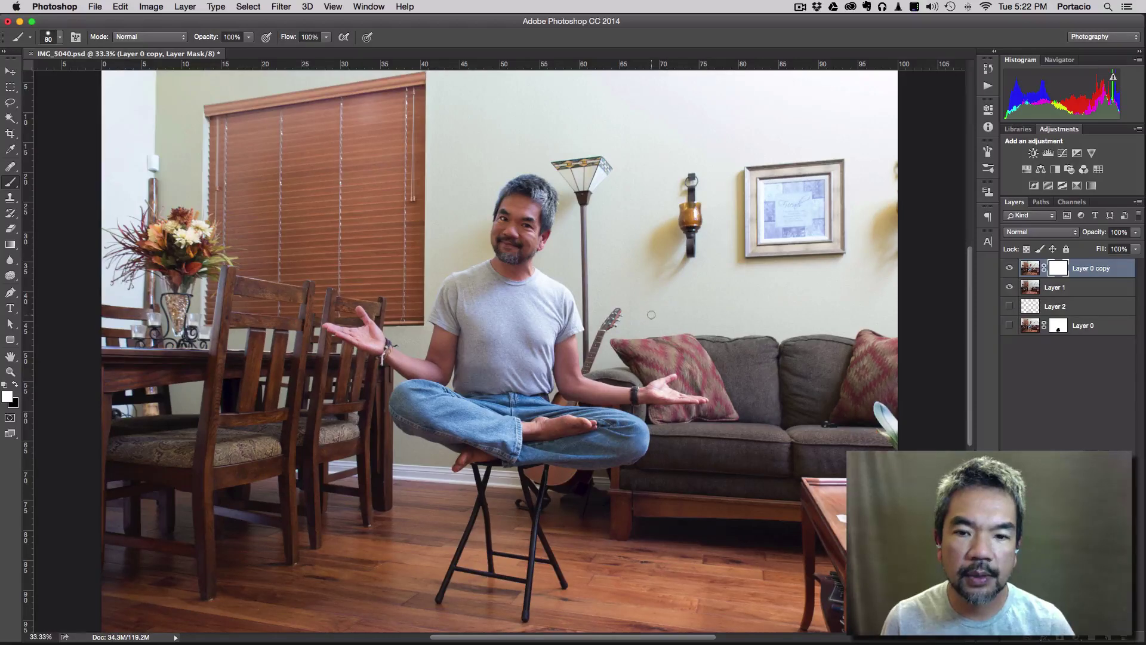
key("bracketright")
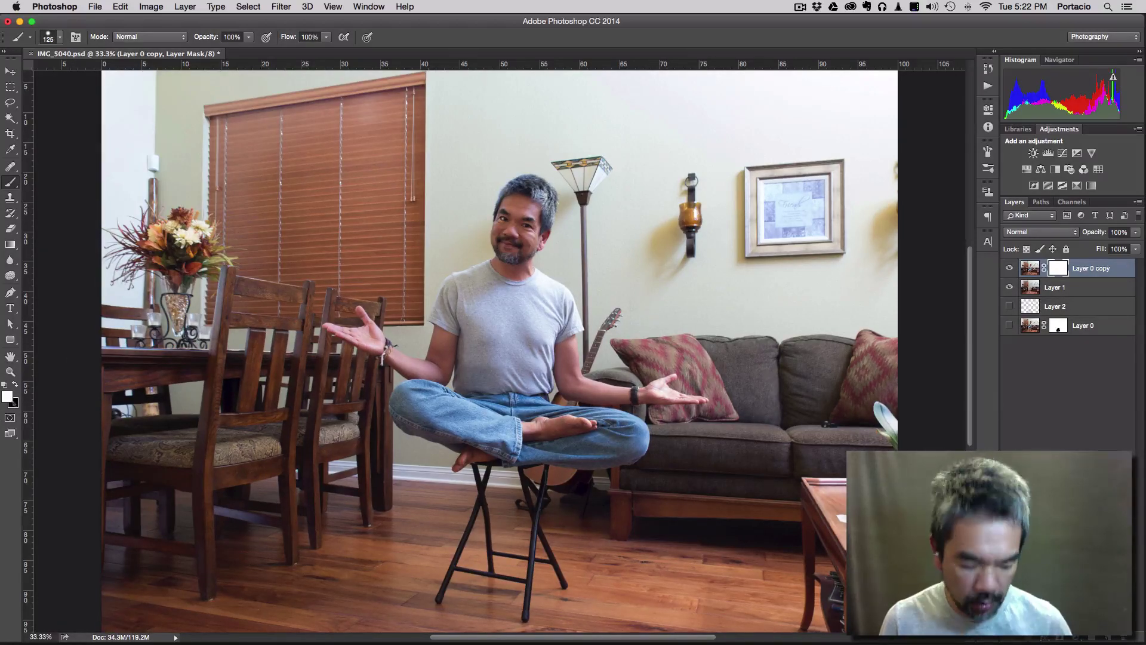
key("x")
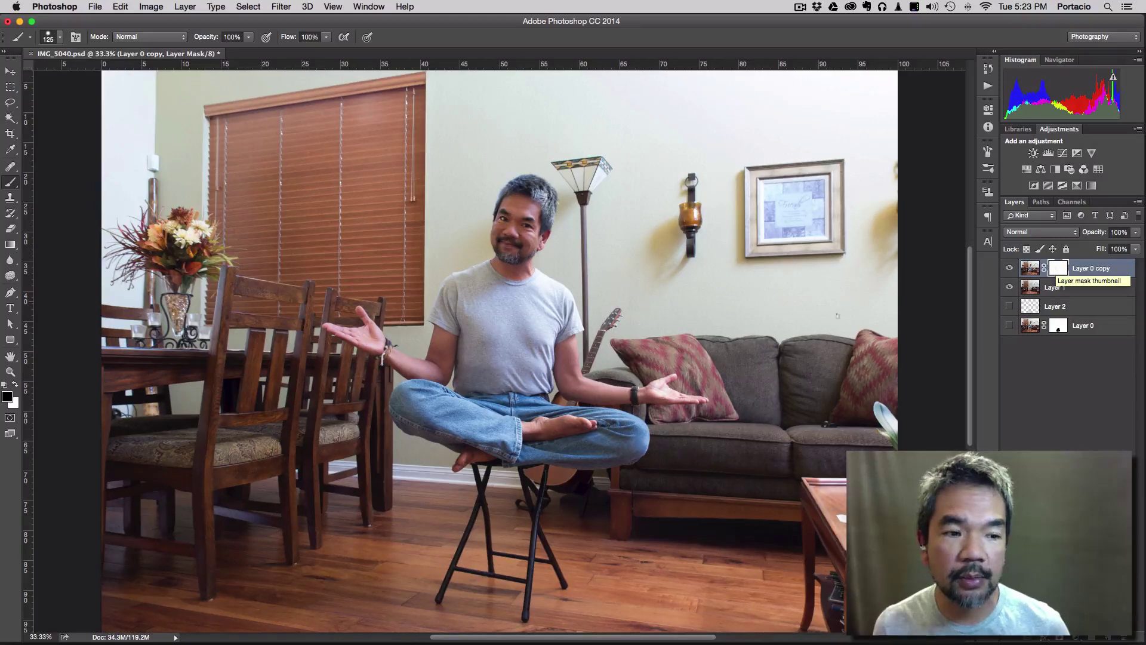
left_click(15, 384)
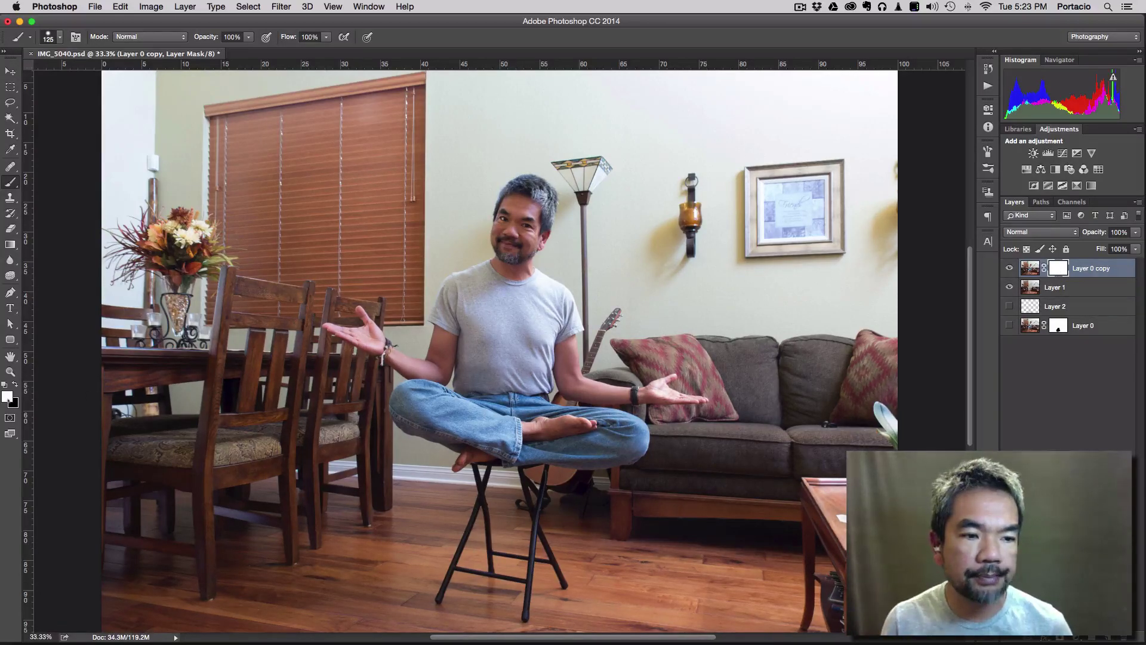
key("x")
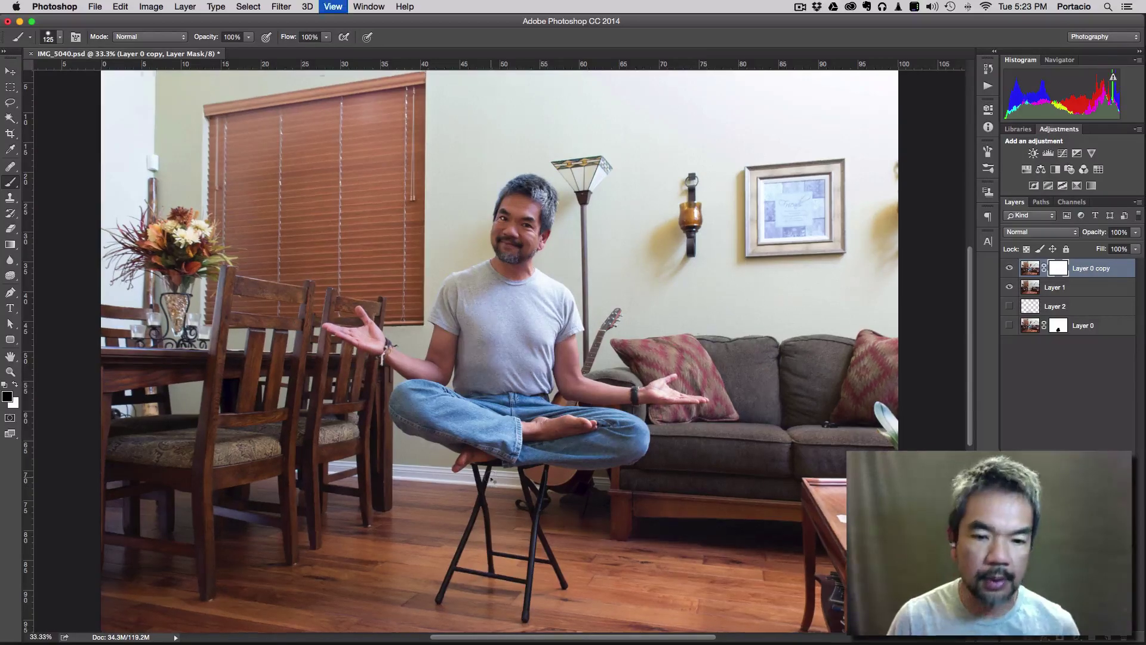
Step: Zoom in and mask out the bottom of the stool's front leg and right leg
key("super+plus")
key("super+plus")
key("super+plus")
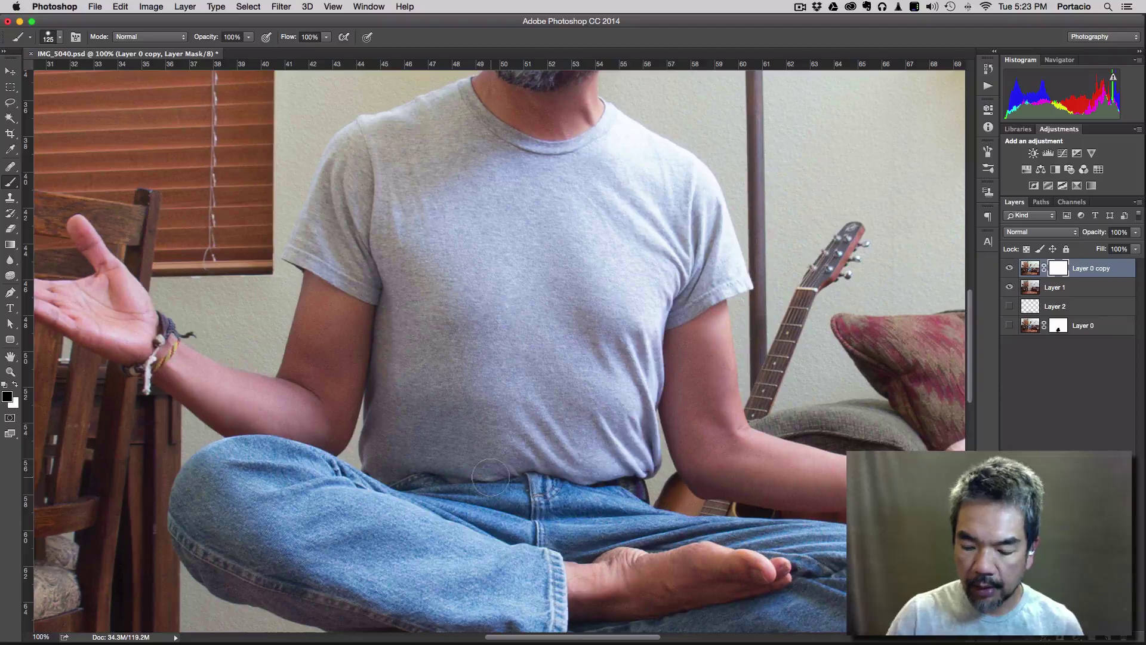
scroll(489, 475, "down", 10)
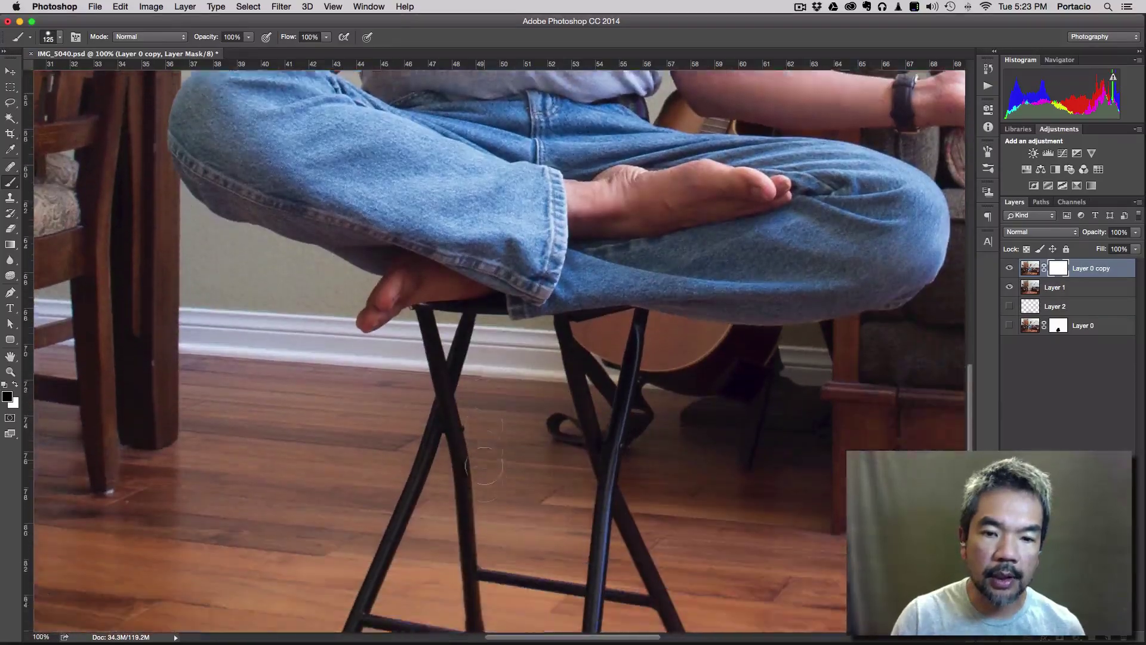
scroll(485, 465, "down", 7)
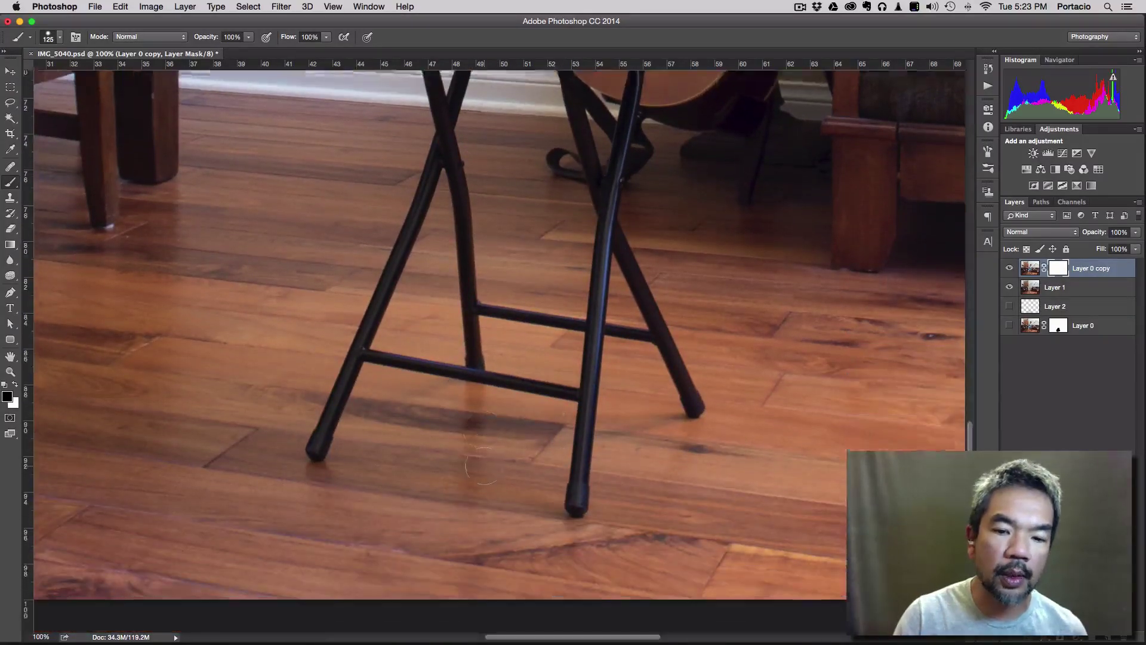
scroll(484, 466, "down", 1)
scroll(484, 466, "down", 3)
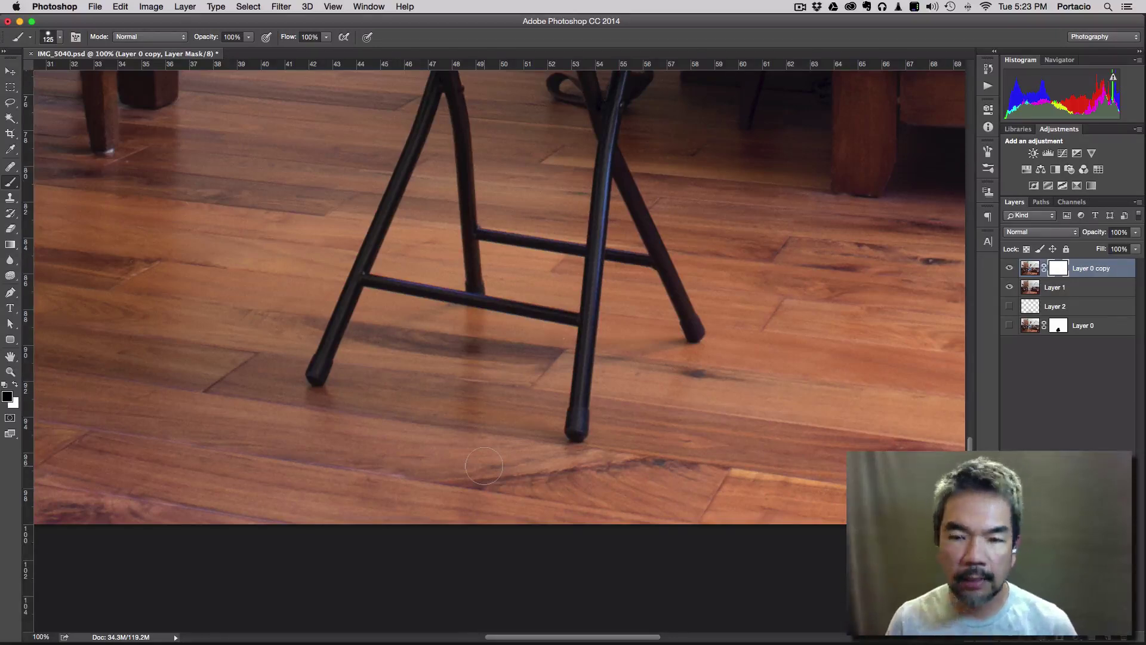
left_click(485, 465)
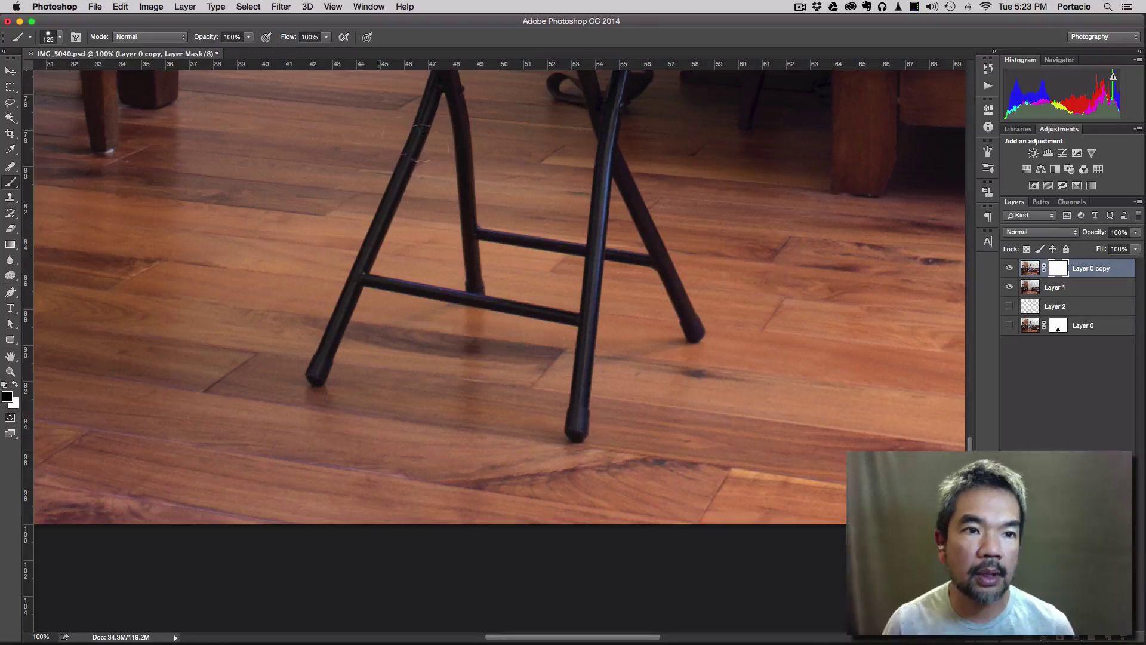
mouse_move(584, 421)
left_mouse_down()
mouse_move(600, 367)
mouse_move(570, 318)
mouse_move(575, 355)
mouse_move(548, 355)
mouse_move(555, 398)
mouse_move(570, 357)
mouse_move(553, 355)
mouse_move(546, 379)
left_mouse_up()
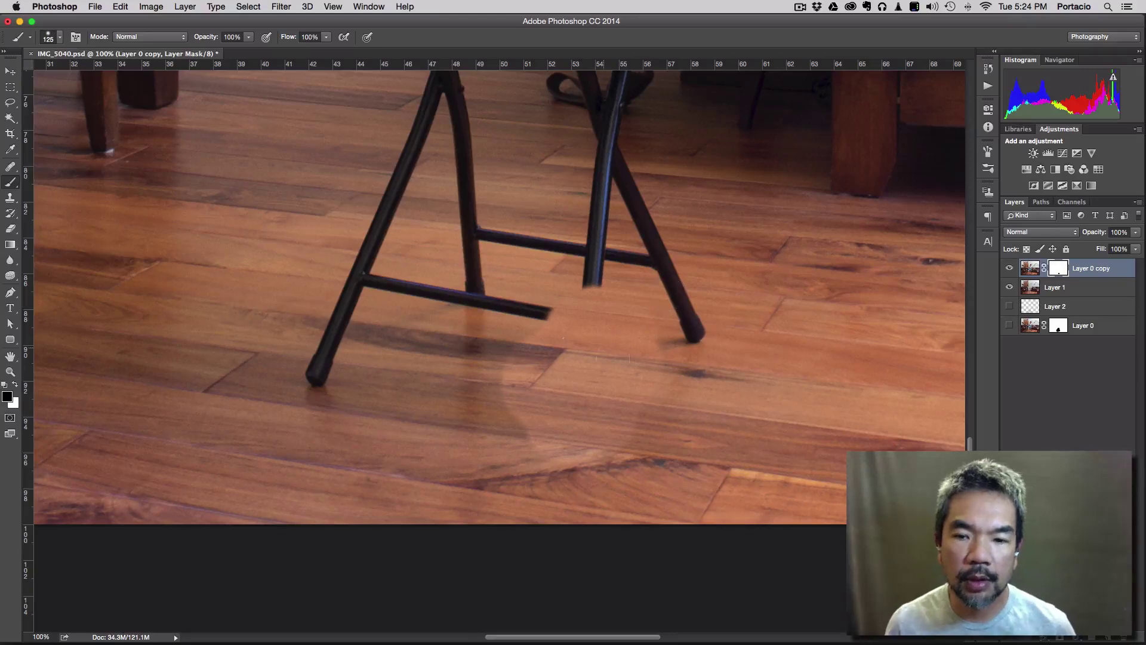
mouse_move(687, 334)
left_mouse_down()
mouse_move(662, 266)
mouse_move(646, 260)
mouse_move(593, 271)
mouse_move(538, 312)
mouse_move(517, 306)
mouse_move(319, 359)
mouse_move(378, 251)
mouse_move(541, 291)
left_mouse_up()
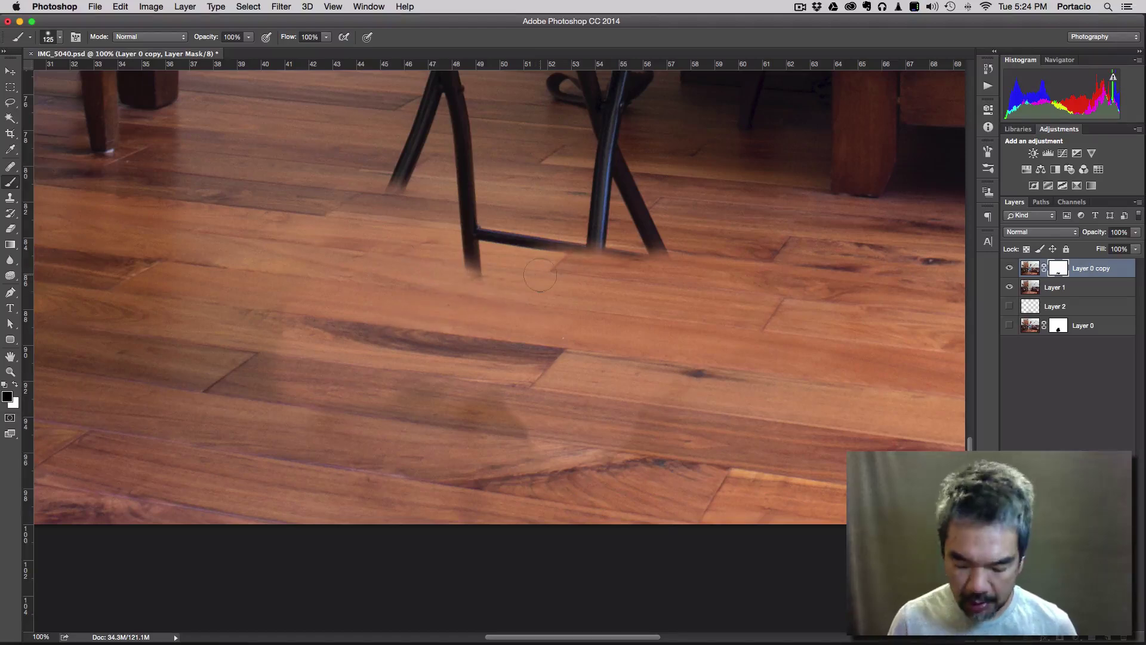
Step: Mask out the crossbar, left leg, leftover fragments and the leg below the guitar strap
scroll(540, 274, "up", 6)
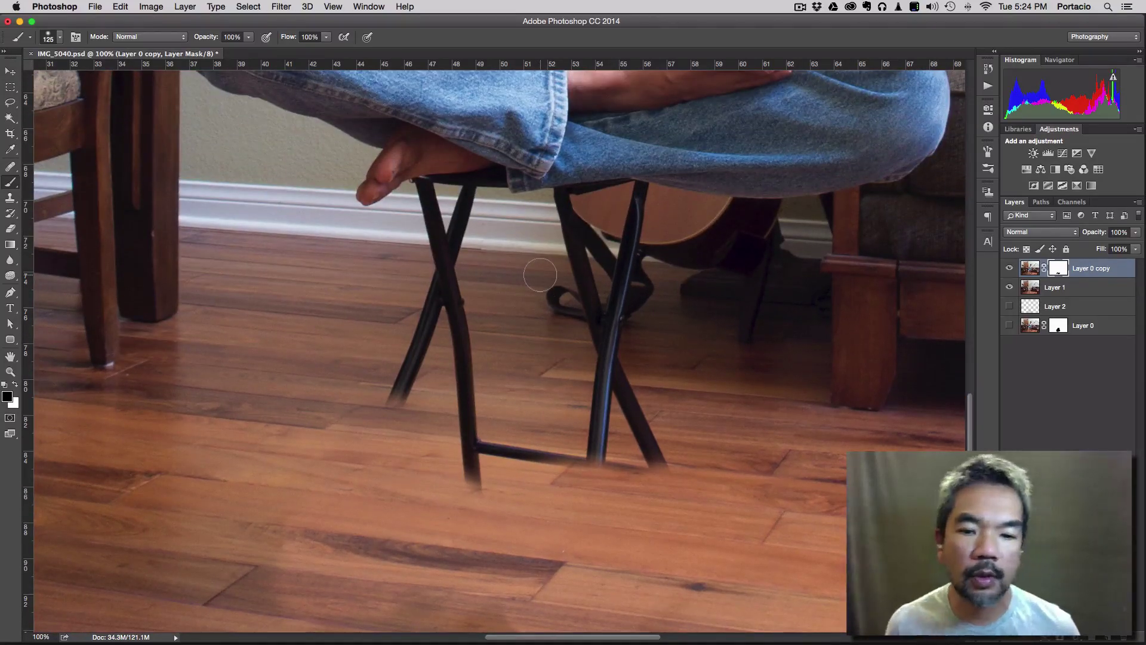
mouse_move(472, 472)
left_mouse_down()
mouse_move(496, 451)
mouse_move(469, 433)
mouse_move(430, 364)
mouse_move(445, 265)
left_mouse_up()
left_click(393, 391)
mouse_move(588, 457)
left_mouse_down()
mouse_move(537, 459)
mouse_move(641, 417)
mouse_move(660, 453)
left_mouse_up()
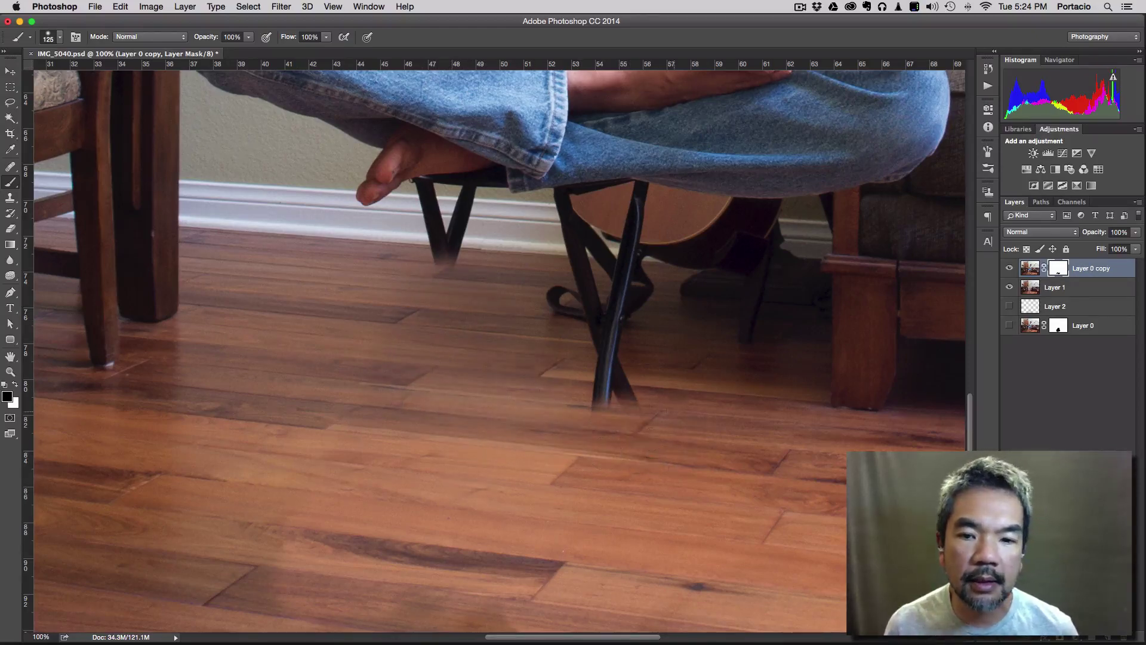
left_click_drag(630, 403, 627, 391)
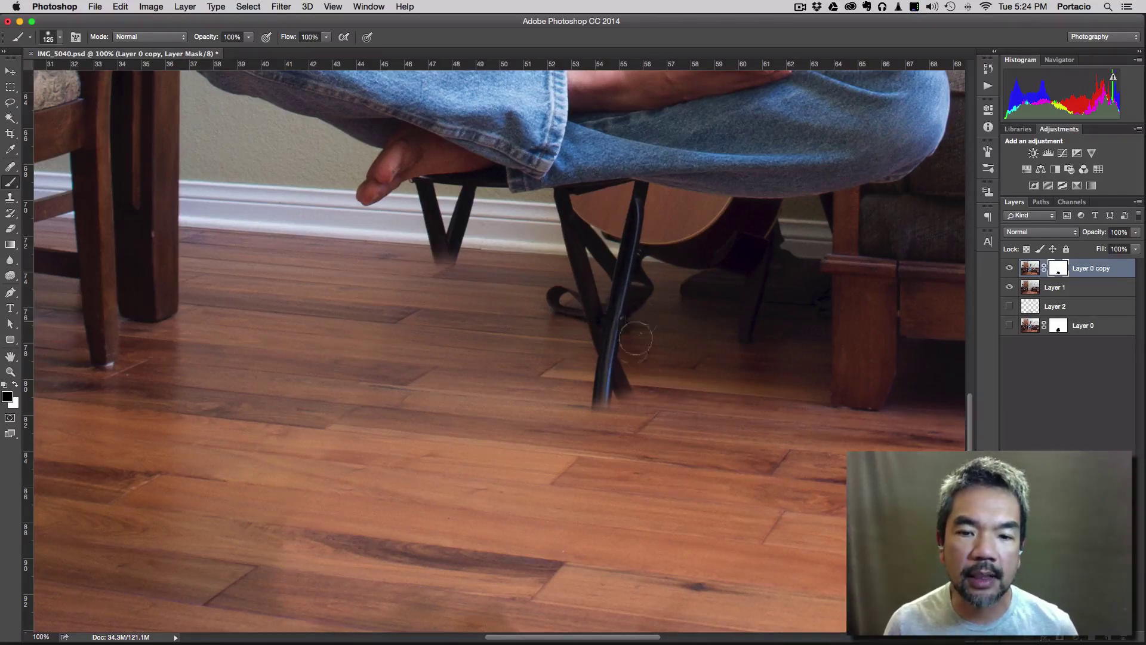
mouse_move(602, 321)
left_mouse_down()
mouse_move(641, 342)
mouse_move(591, 376)
mouse_move(641, 348)
mouse_move(608, 301)
mouse_move(613, 287)
mouse_move(580, 268)
mouse_move(617, 255)
mouse_move(568, 260)
mouse_move(607, 279)
mouse_move(652, 276)
mouse_move(648, 262)
mouse_move(615, 251)
mouse_move(632, 249)
mouse_move(623, 217)
mouse_move(641, 266)
left_mouse_up()
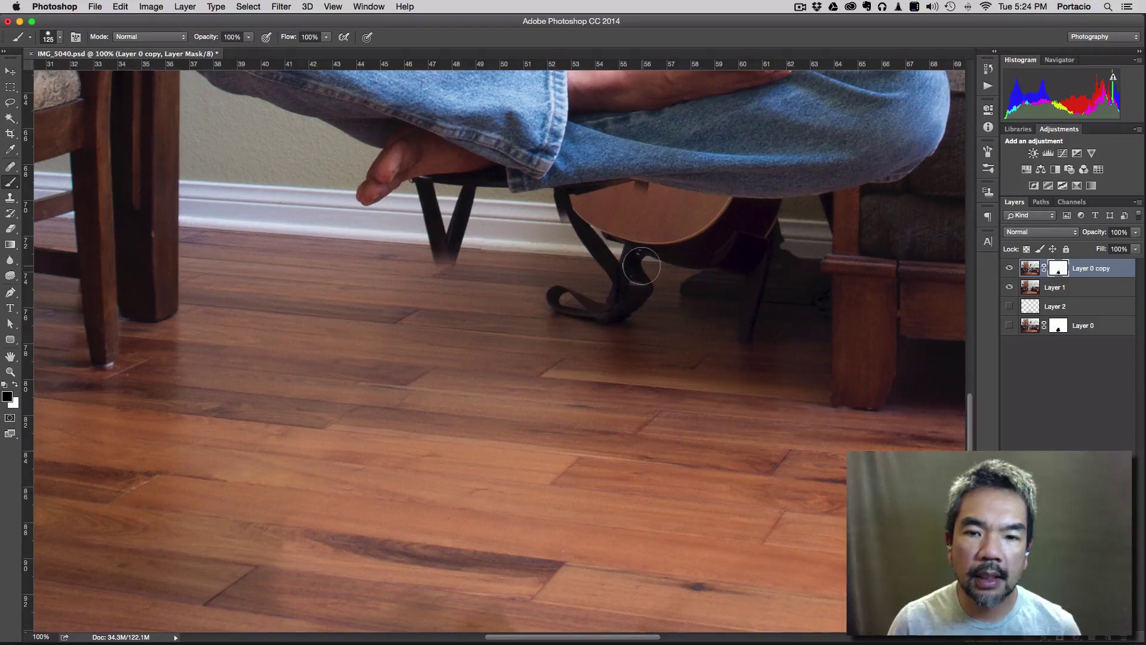
Step: With a smaller brush, paint out the left stool strut and the dark seat edge under the jeans
key("bracketleft")
key("bracketleft")
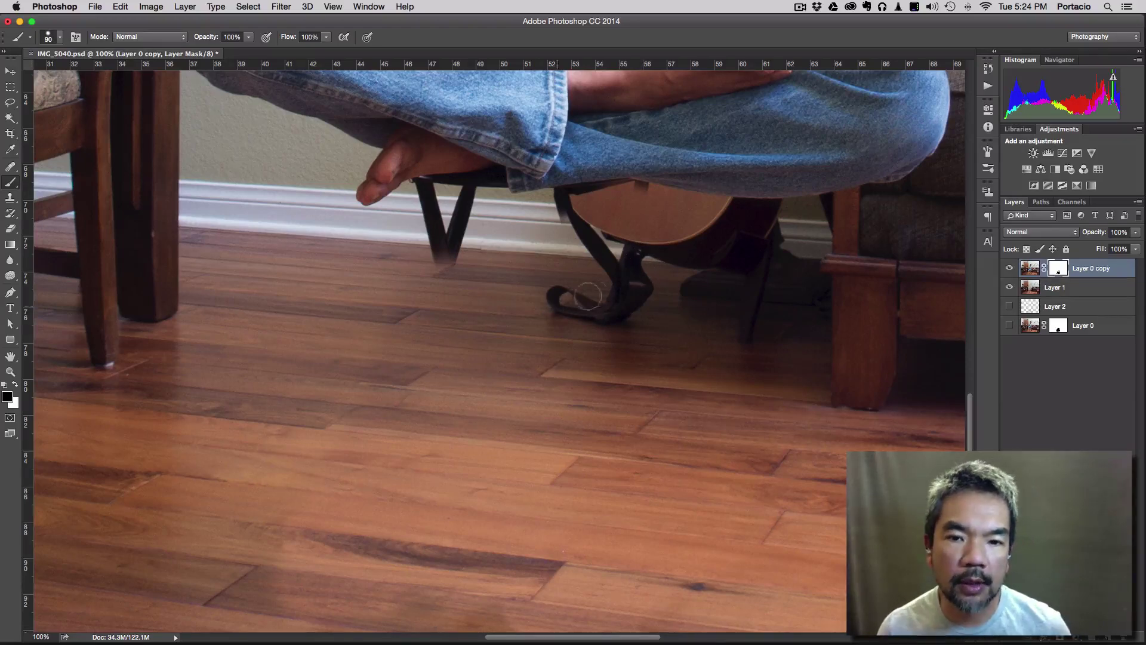
mouse_move(453, 263)
left_mouse_down()
mouse_move(419, 190)
mouse_move(472, 209)
left_mouse_up()
key("bracketleft")
key("bracketleft")
key("bracketleft")
key("bracketleft")
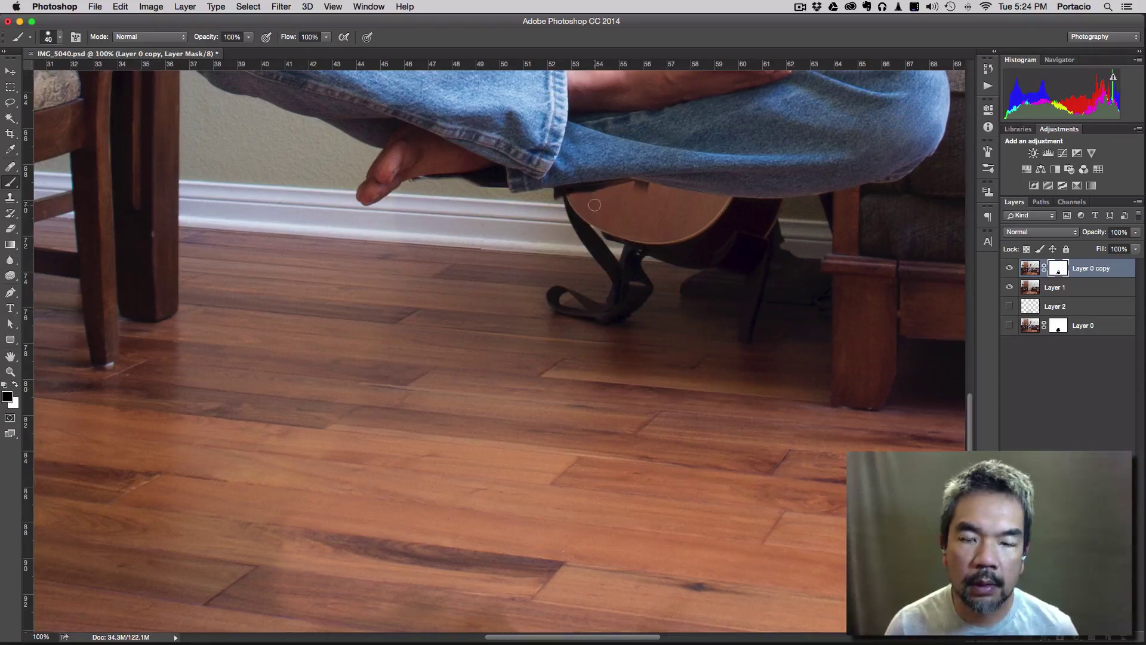
key("bracketleft")
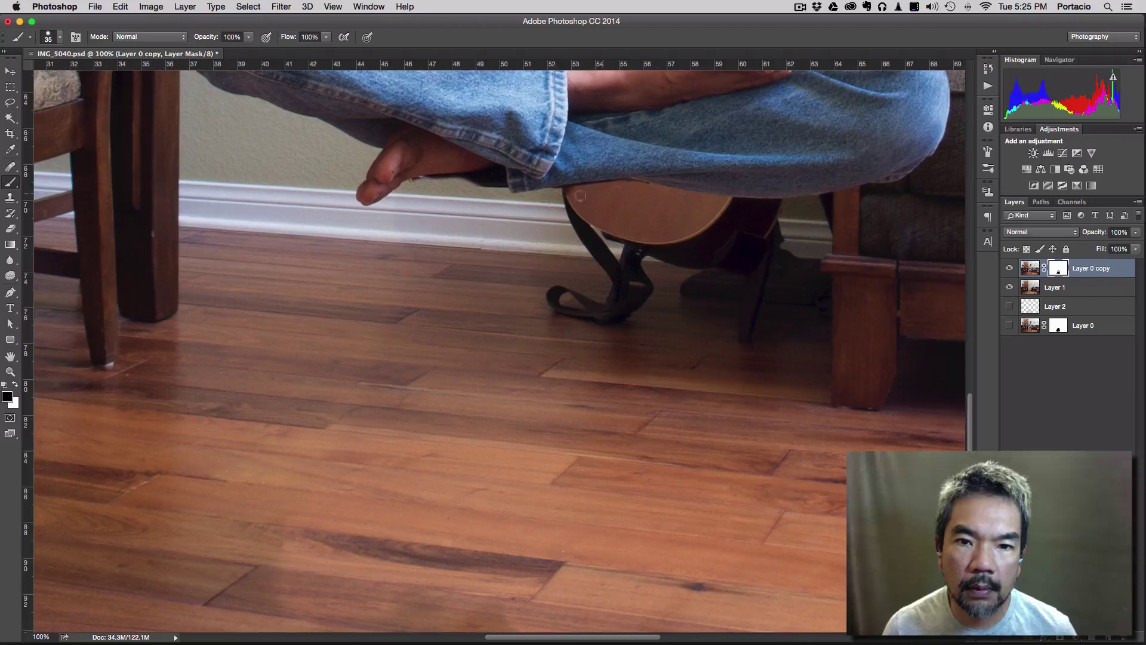
mouse_move(416, 177)
left_mouse_down()
mouse_move(498, 180)
mouse_move(462, 175)
left_mouse_up()
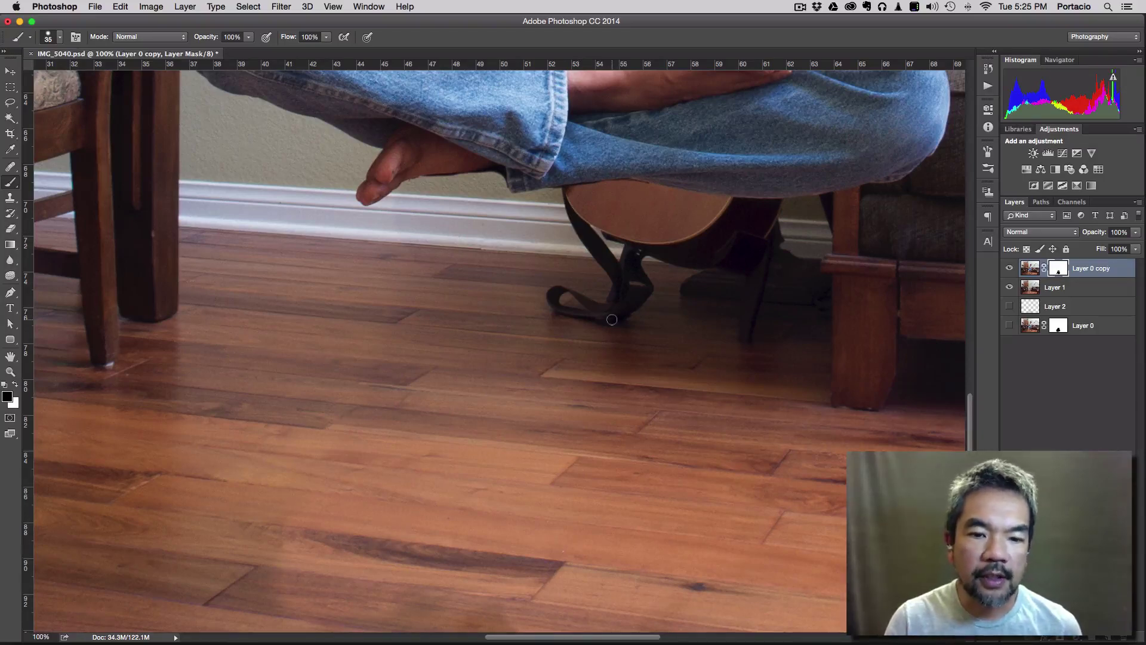
Step: Scroll to the sofa and paint the black remote out of the mask
scroll(611, 319, "down", 1)
scroll(612, 319, "up", 4)
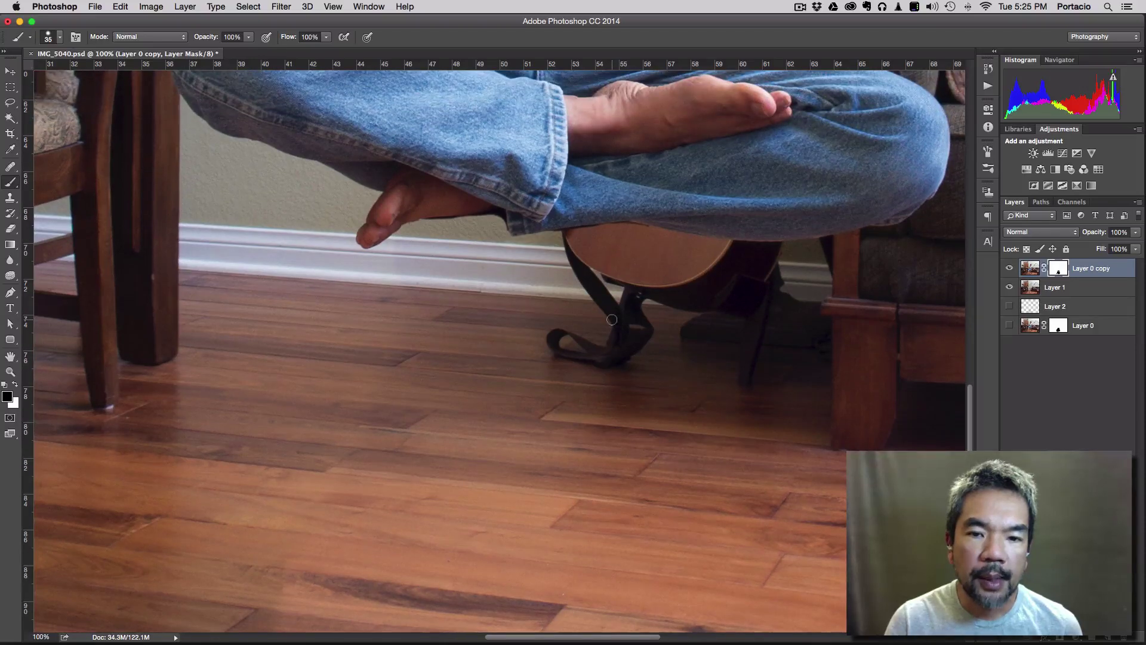
scroll(612, 319, "up", 1)
scroll(612, 319, "down", 5)
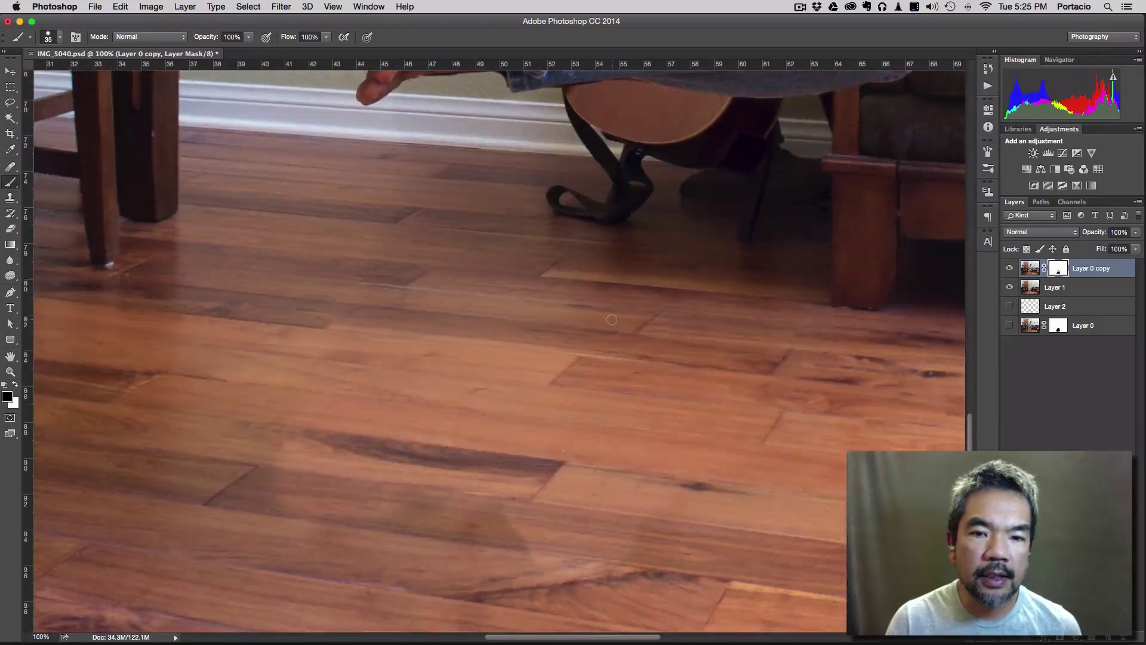
scroll(612, 320, "up", 1)
scroll(612, 319, "up", 5)
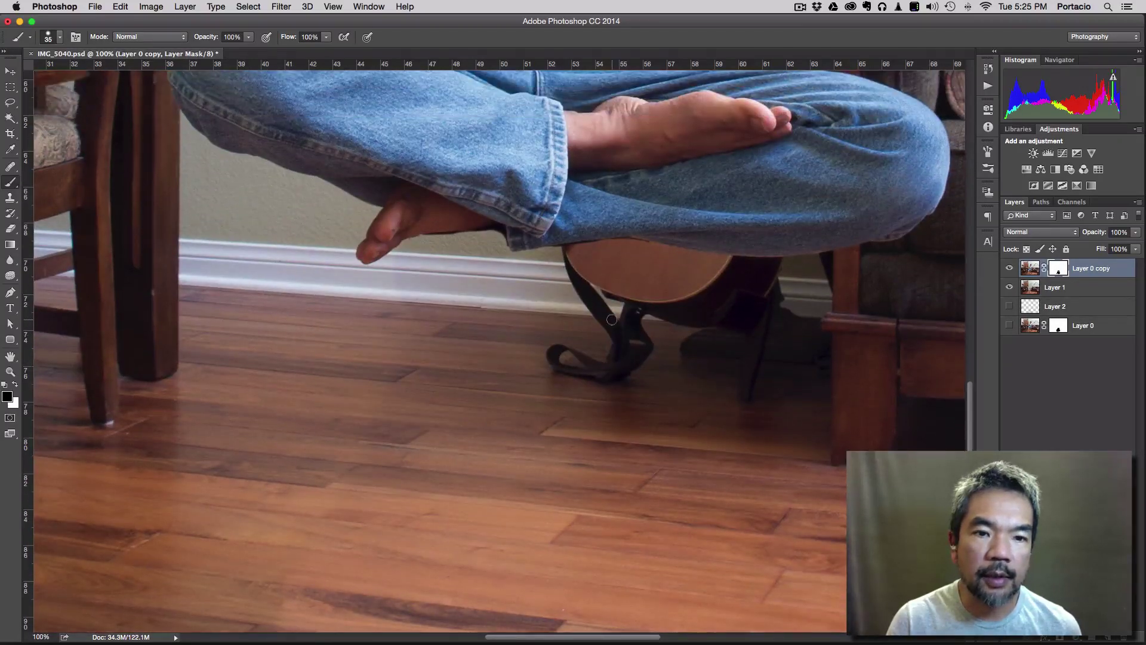
scroll(612, 320, "right", 4)
scroll(612, 320, "right", 15)
scroll(612, 319, "up", 5)
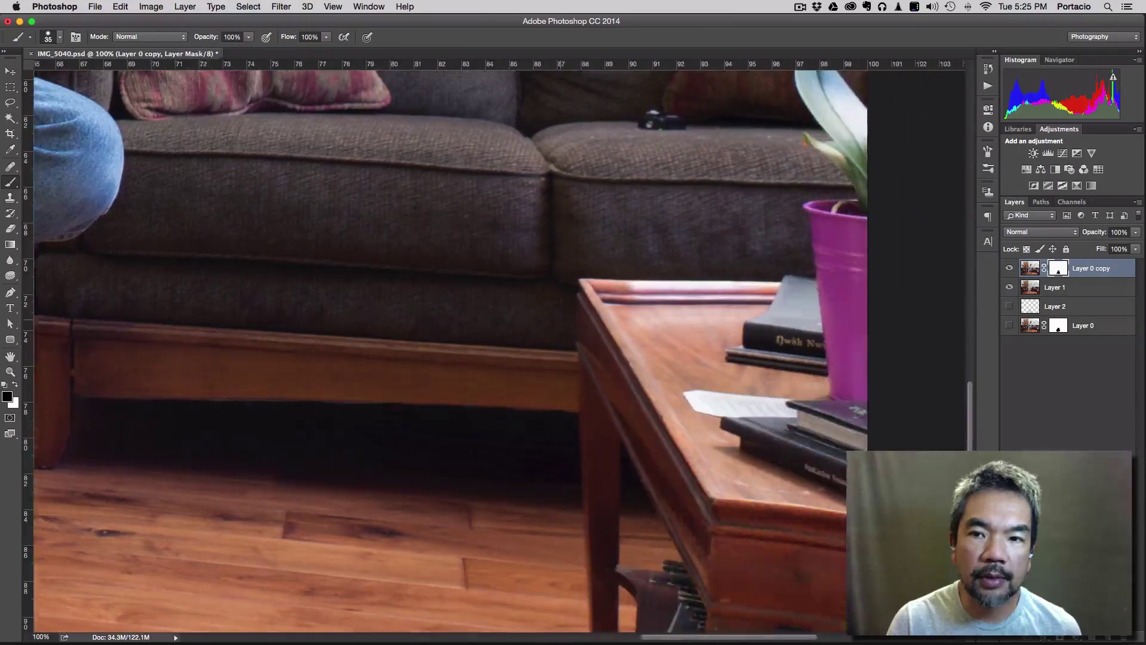
scroll(612, 319, "up", 1)
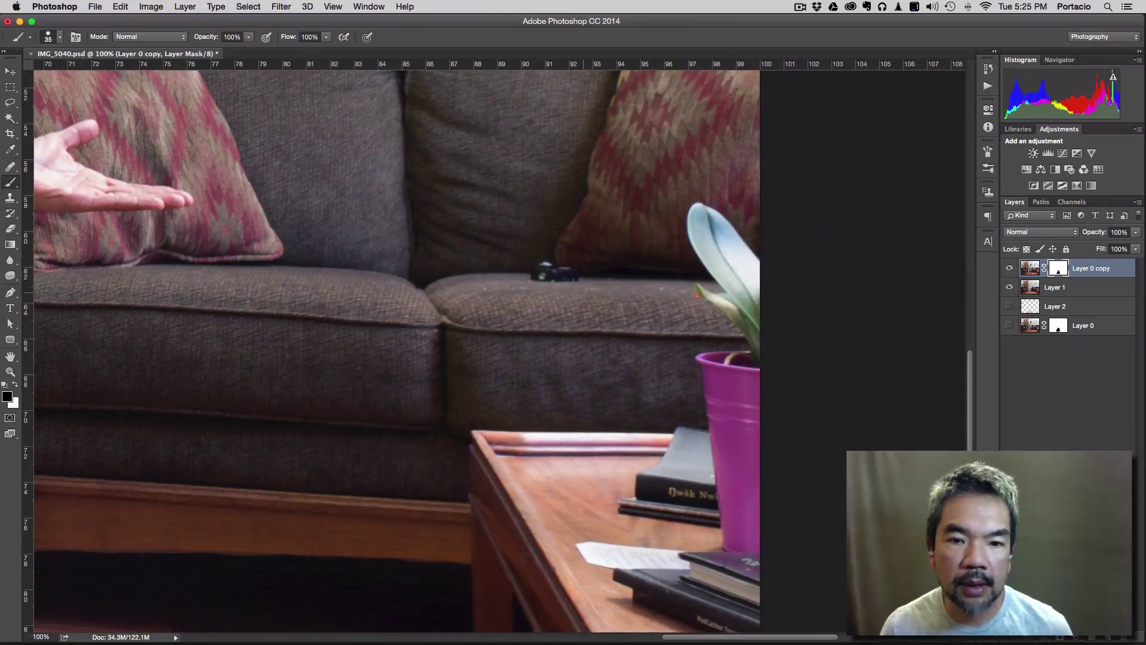
mouse_move(577, 274)
left_mouse_down()
mouse_move(540, 274)
mouse_move(573, 287)
left_mouse_up()
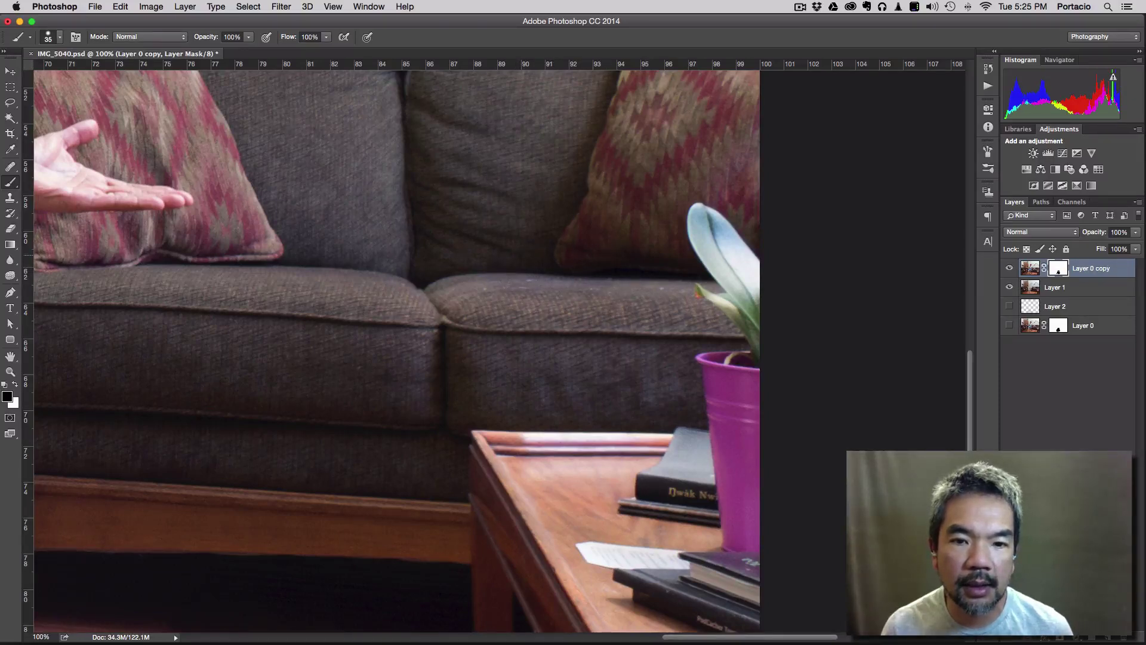
Step: Touch up the sofa cushion near the pillow, enlarge the brush and zoom out to the full photo
left_click_drag(555, 237, 573, 207)
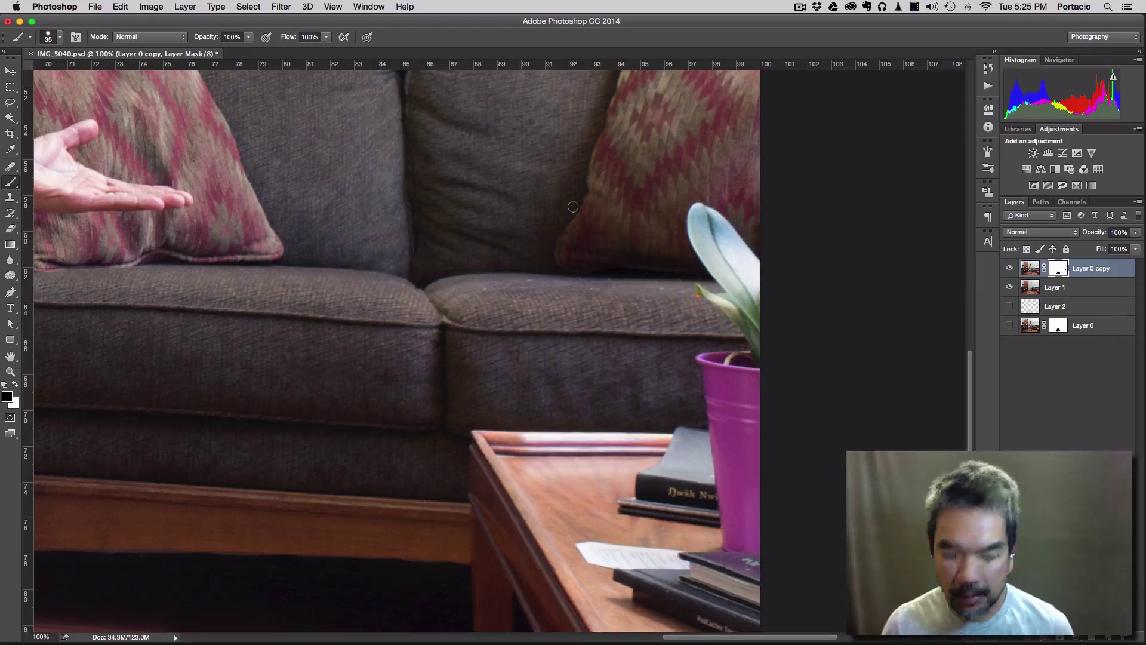
key("bracketright")
key("bracketright")
key("bracketright")
key("bracketright")
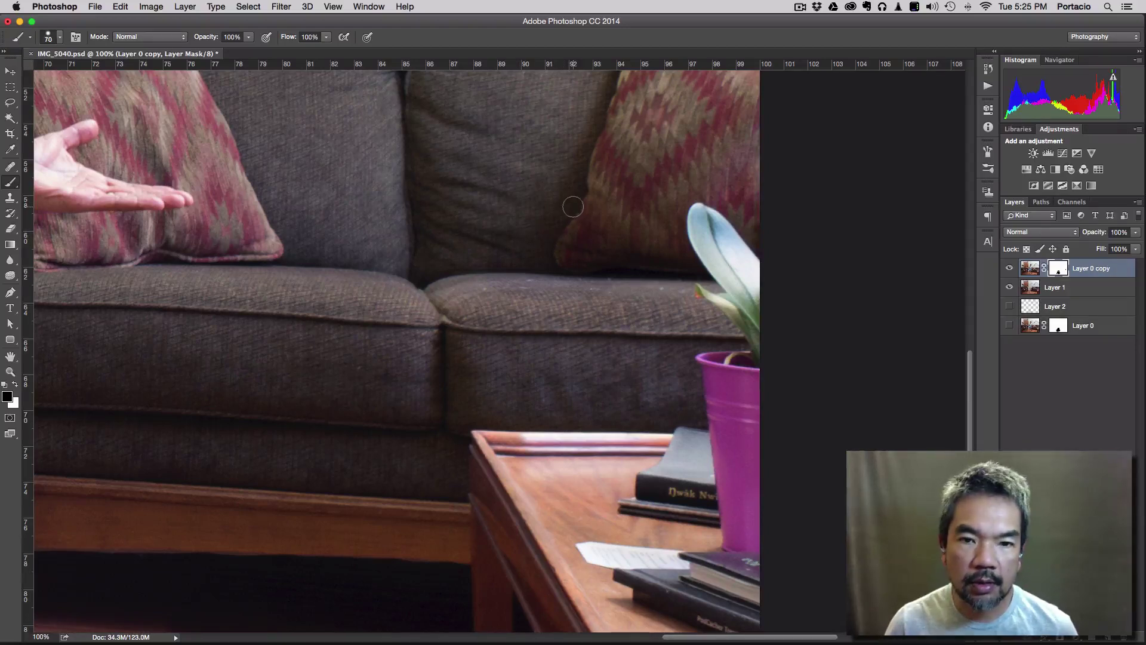
key("bracketright")
key("bracketright")
key("bracketright")
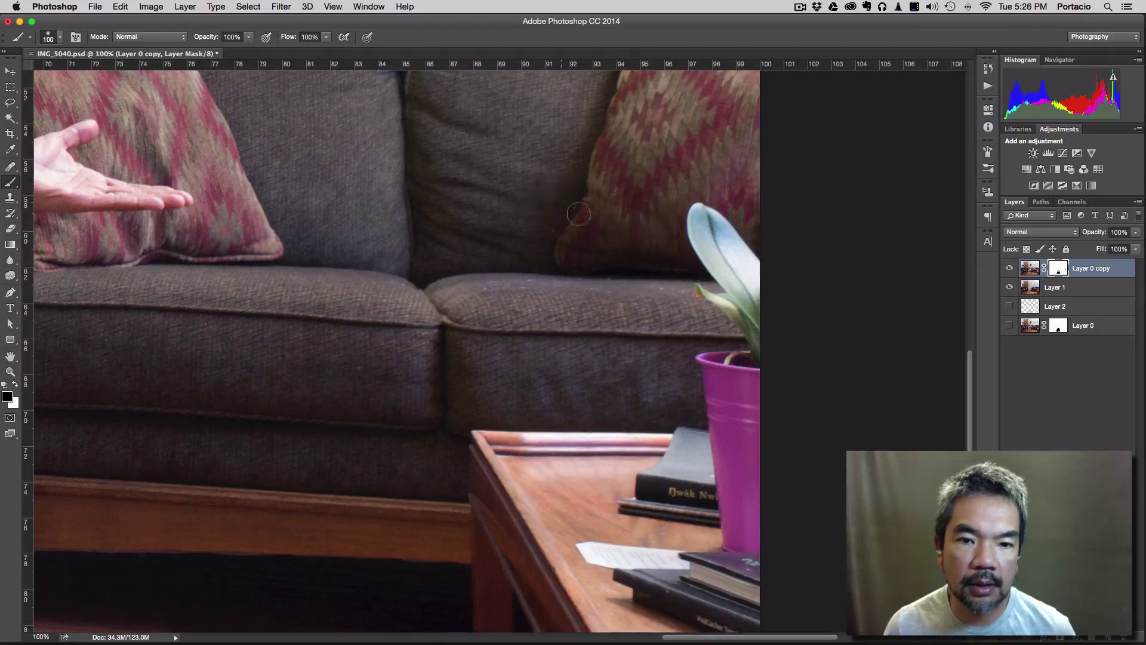
key("super+minus")
key("super+minus")
key("super+minus")
key("super+minus")
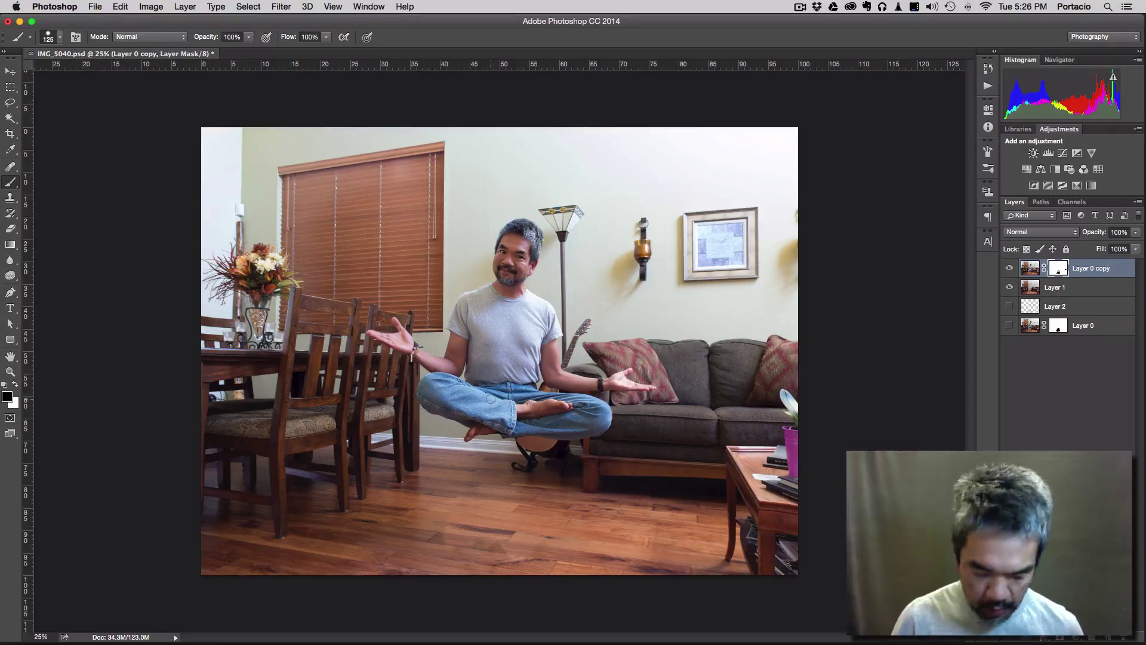
Step: Enlarge the brush to size 700 for soft shading
key("bracketright")
key("bracketright")
key("bracketright")
key("bracketright")
key("bracketright")
key("bracketright")
key("bracketright")
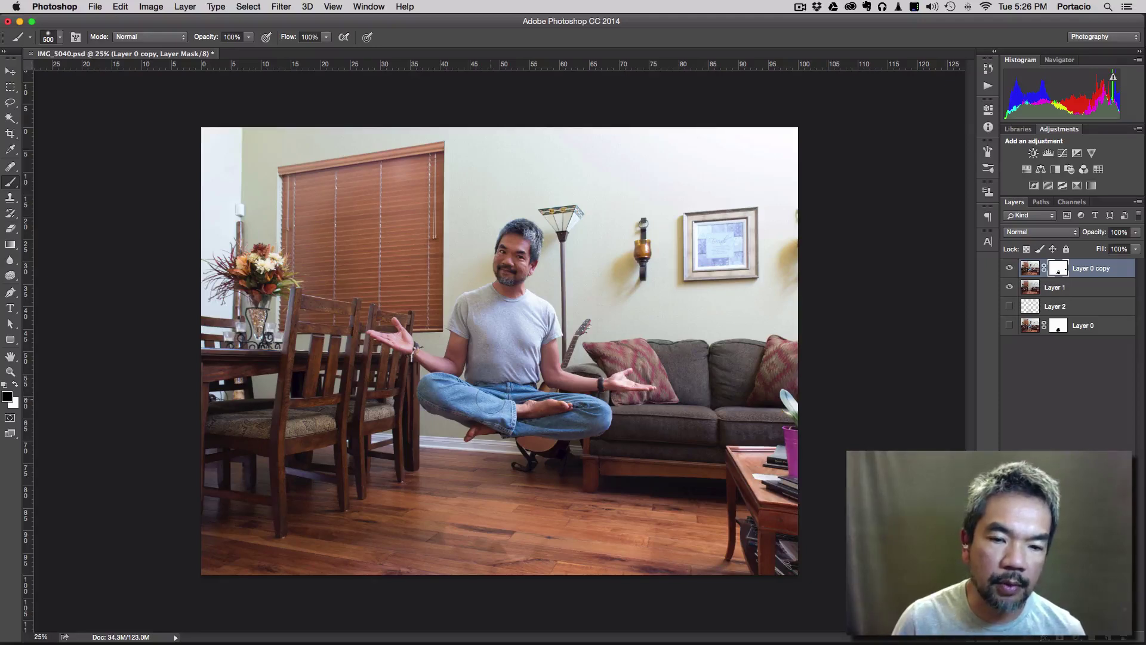
key("bracketright")
key("bracketright")
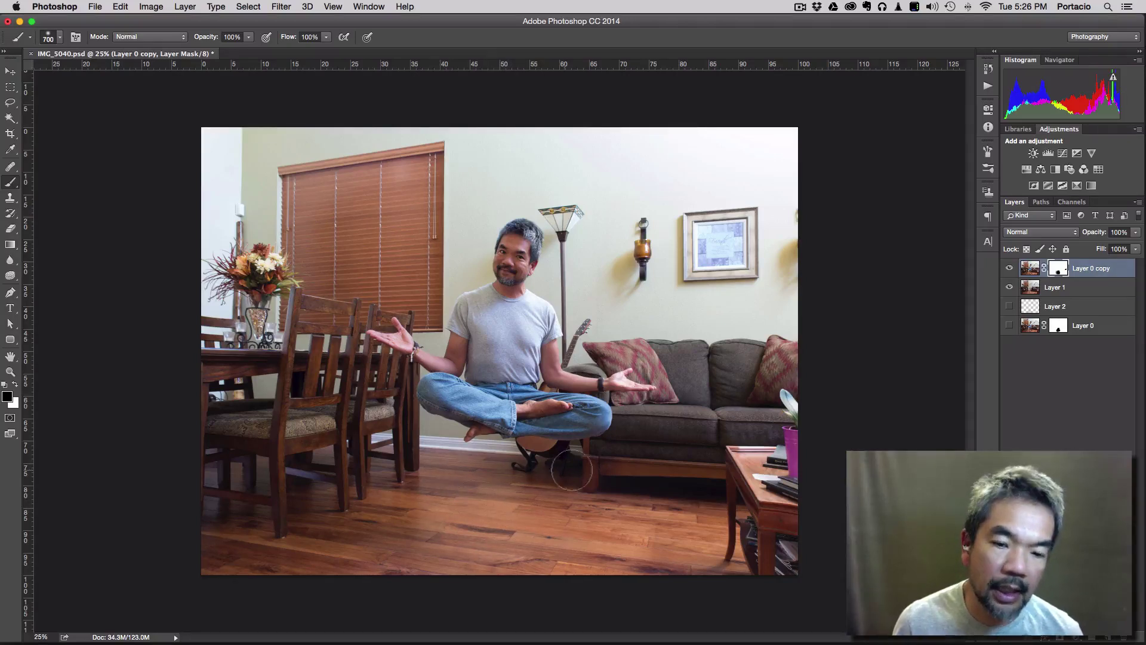
Step: Target Layer 0 copy's image and create a new empty Layer 3
left_click(1117, 272)
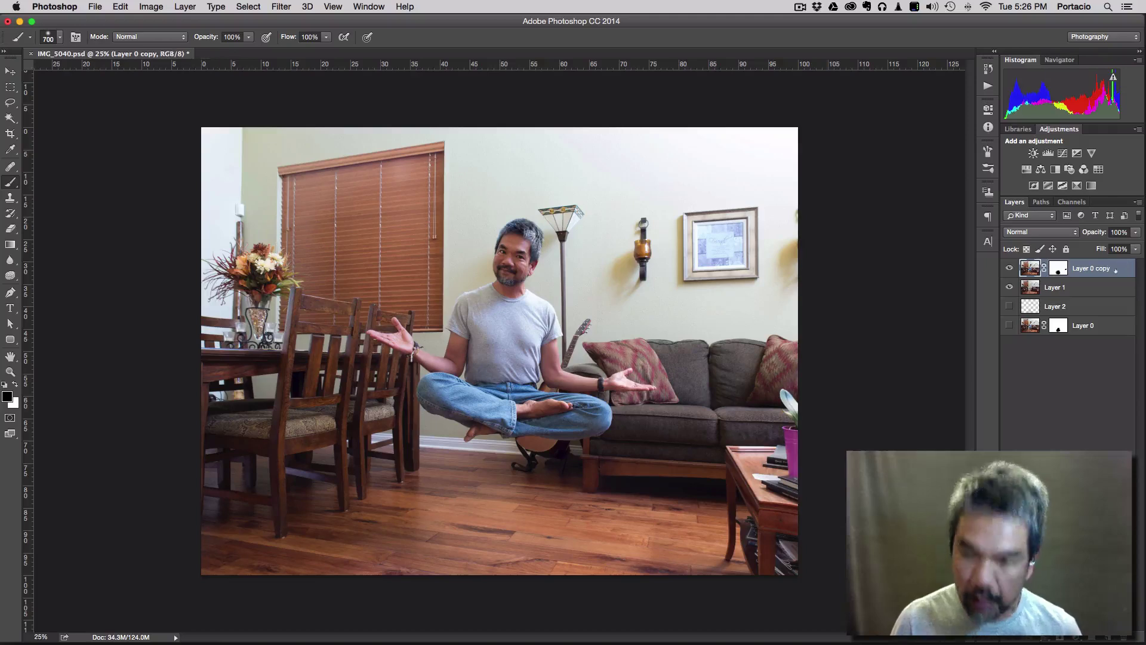
key("super+shift+n")
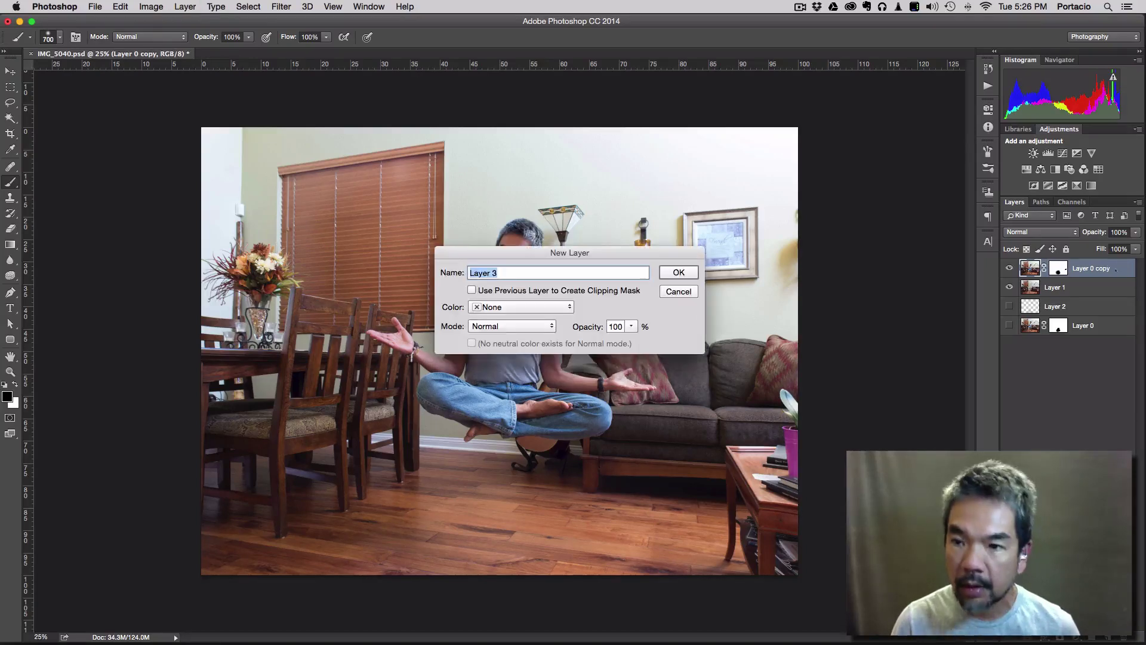
key("Return")
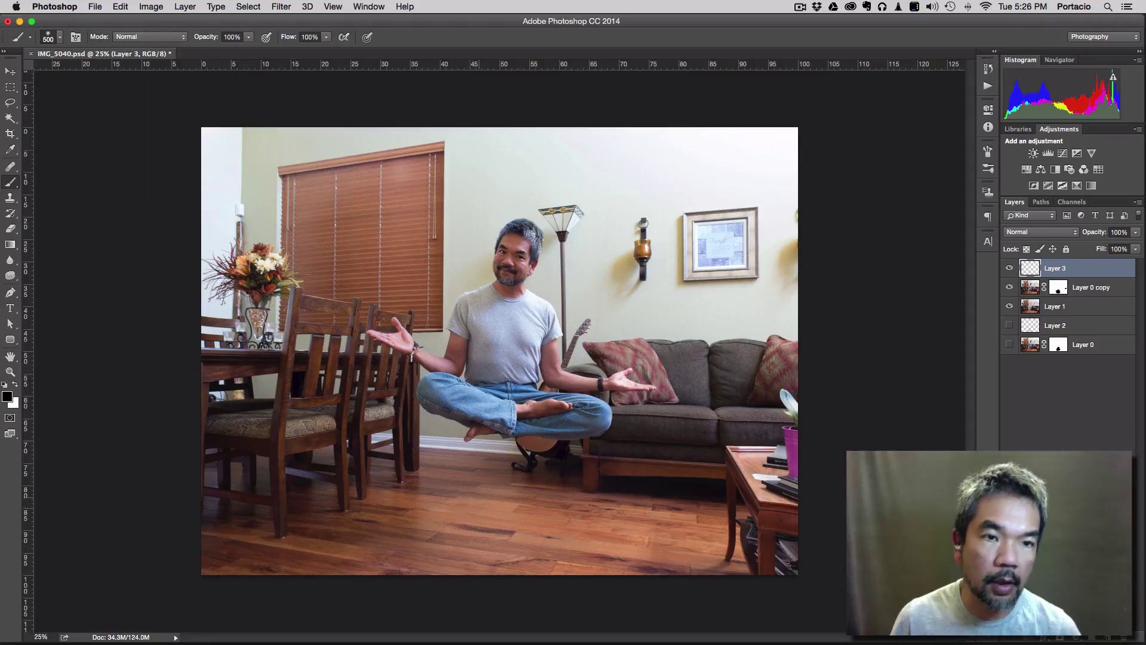
Step: Airbrush a soft black shadow on the floor below the man and set Layer 3 opacity to 80%
left_click(266, 37)
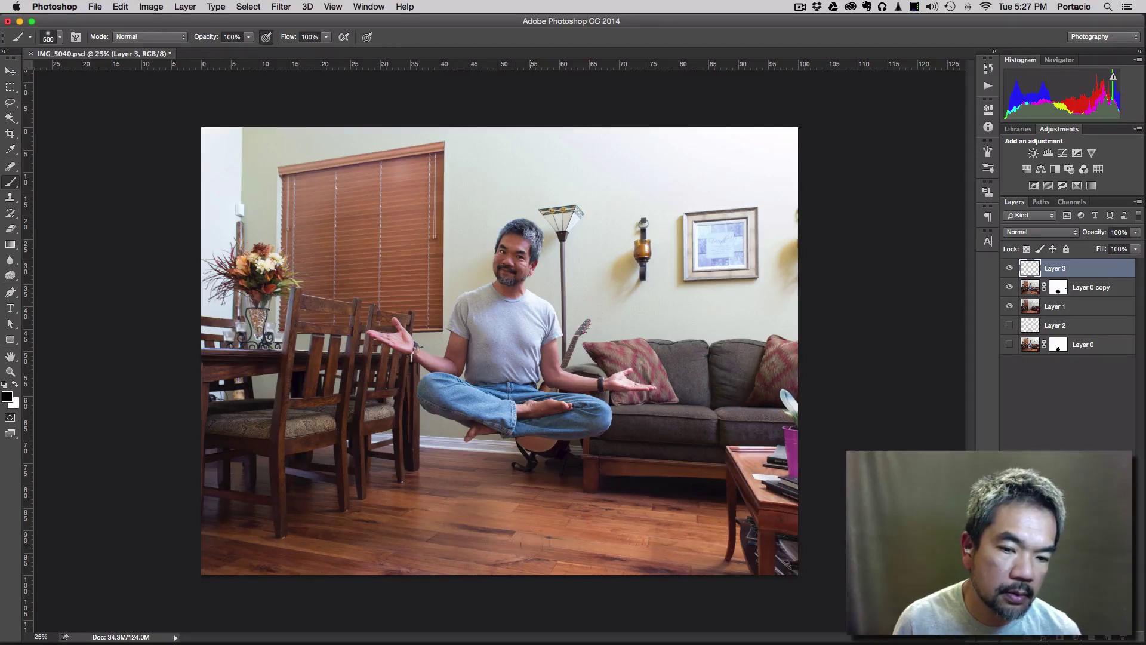
mouse_move(514, 544)
left_mouse_down()
mouse_move(478, 558)
mouse_move(445, 543)
left_mouse_up()
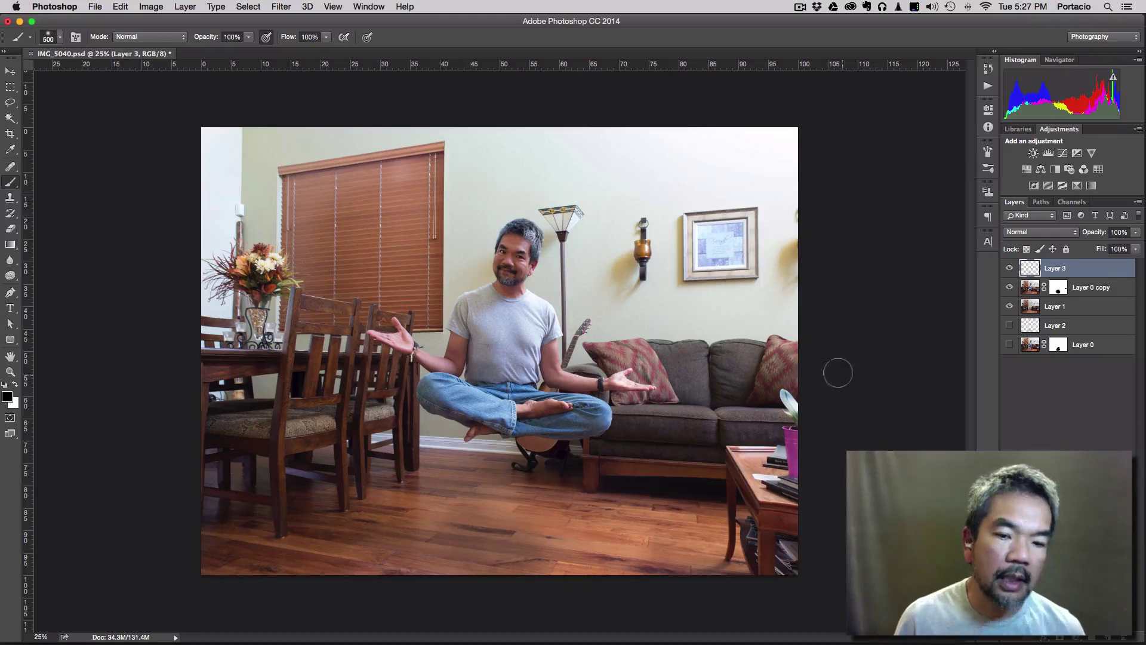
left_click(1136, 232)
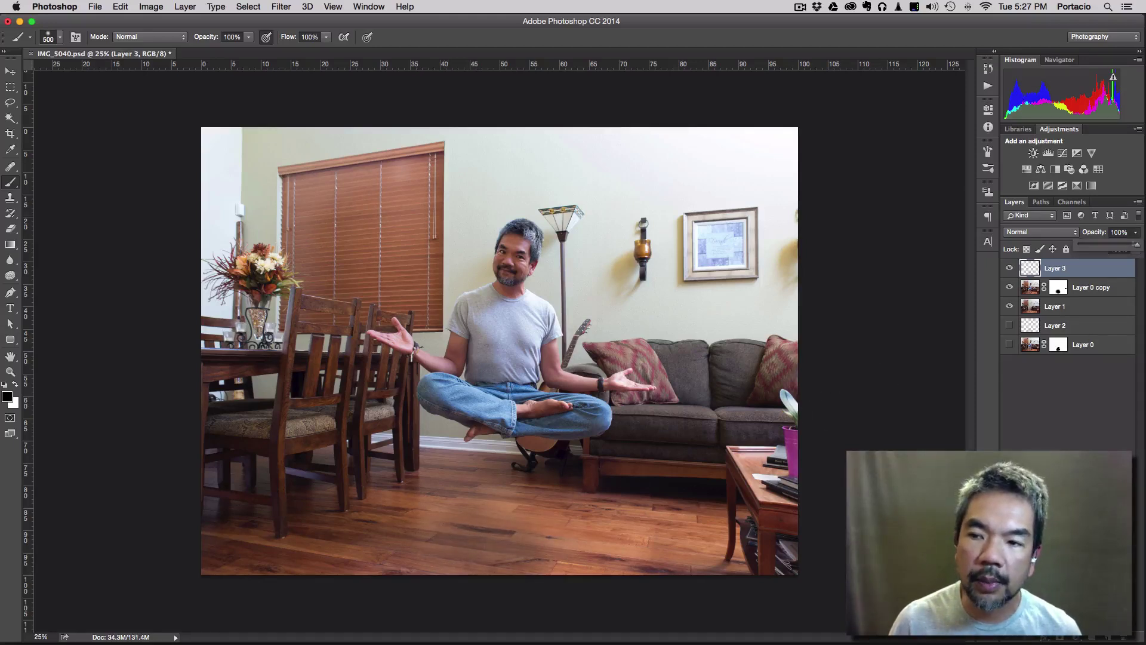
mouse_move(1138, 246)
left_mouse_down()
mouse_move(1105, 245)
mouse_move(1126, 245)
left_mouse_up()
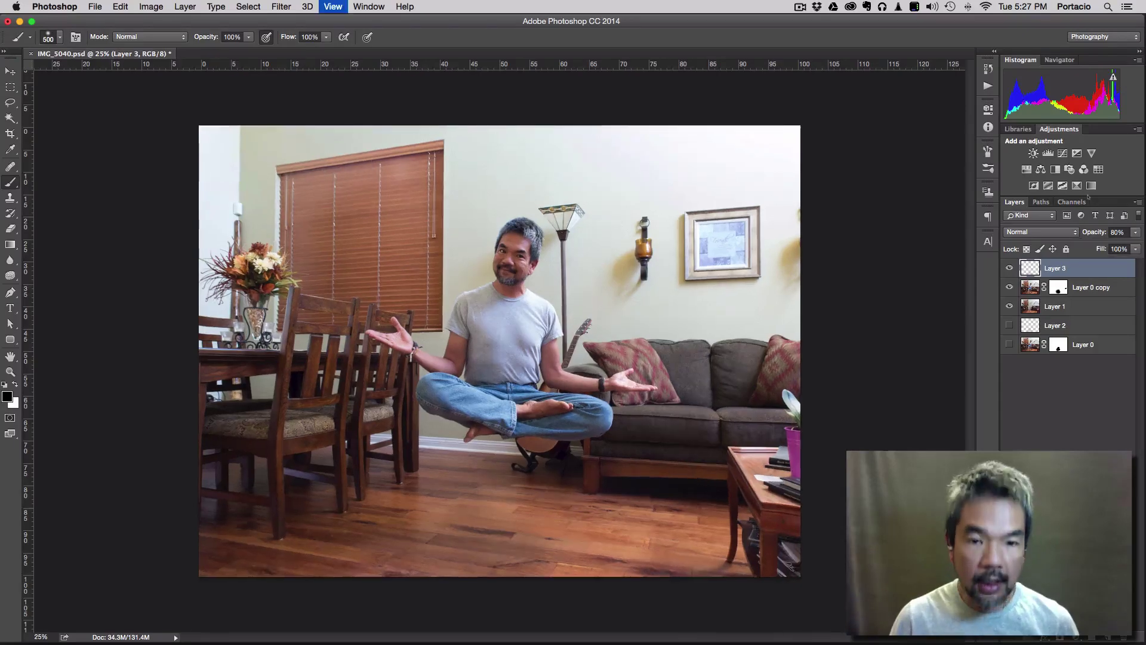
key("super+plus")
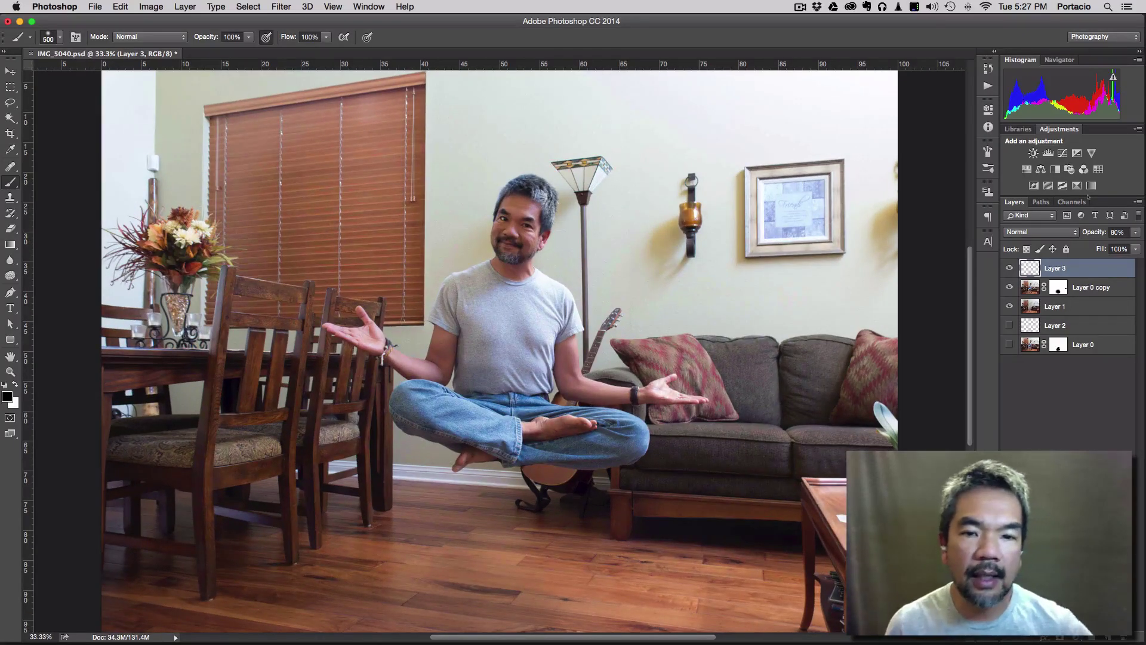